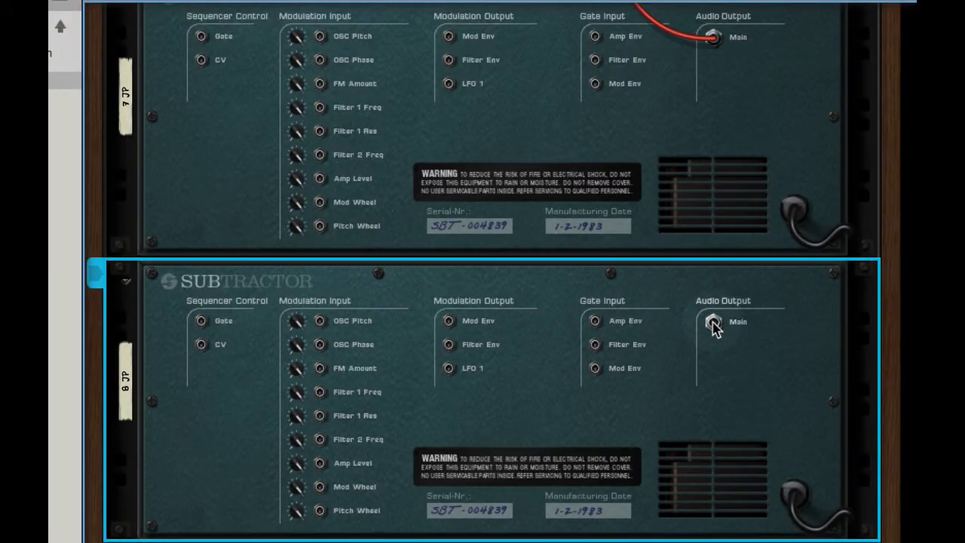
Step: Route the eighth Subtractor's main audio output to the mixer's channel 8 left input and flip the rack to its front
left_click_drag(712, 323, 363, 229)
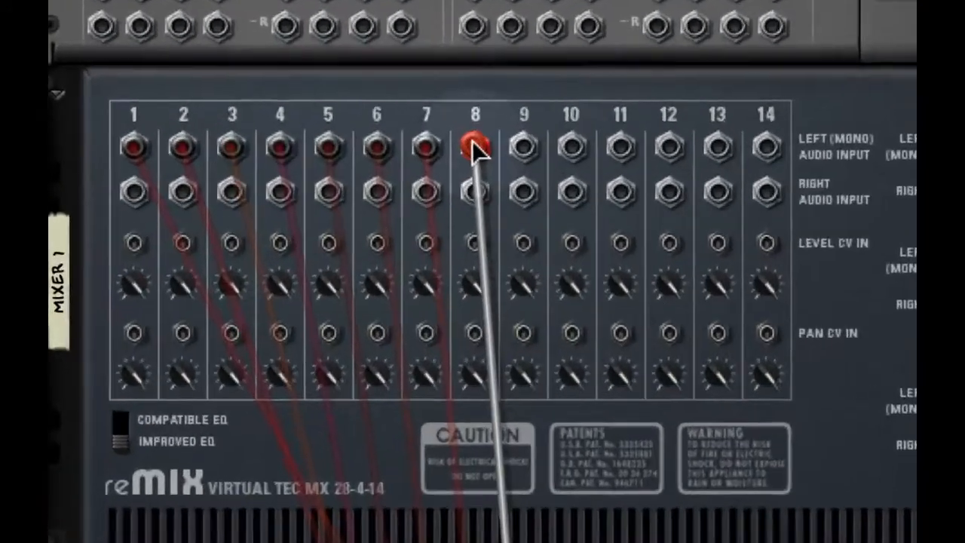
left_click_drag(475, 148, 475, 148)
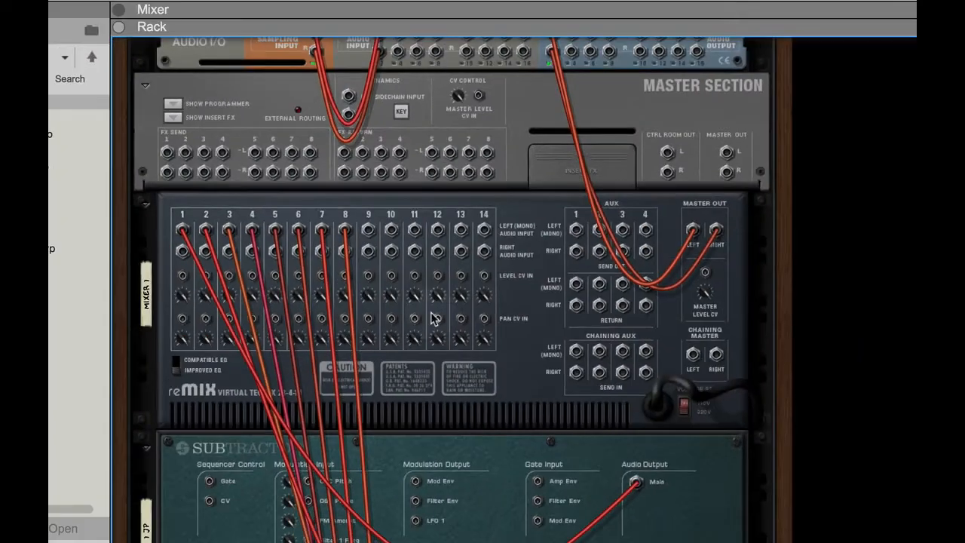
key("Tab")
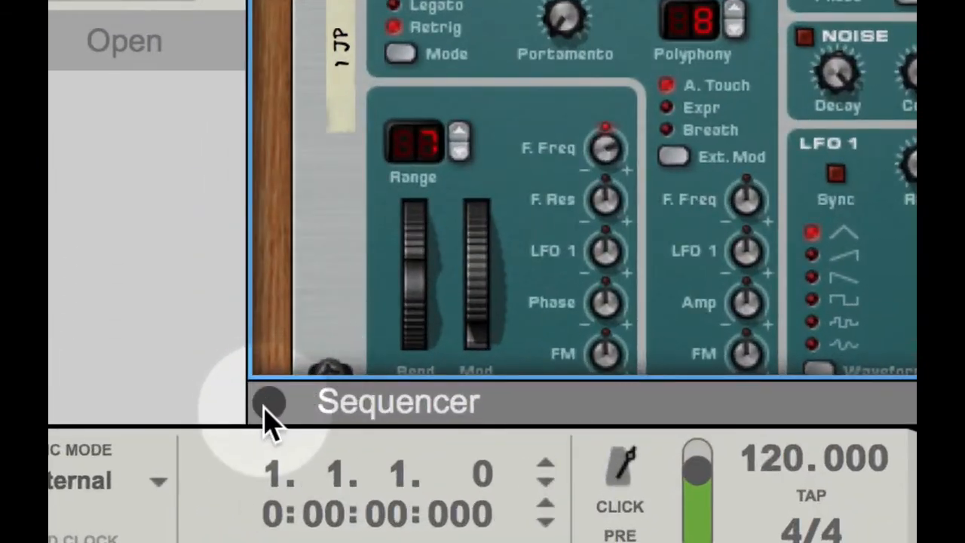
Step: Show the sequencer below the rack and make the first Subtractor's track active
left_click(236, 423)
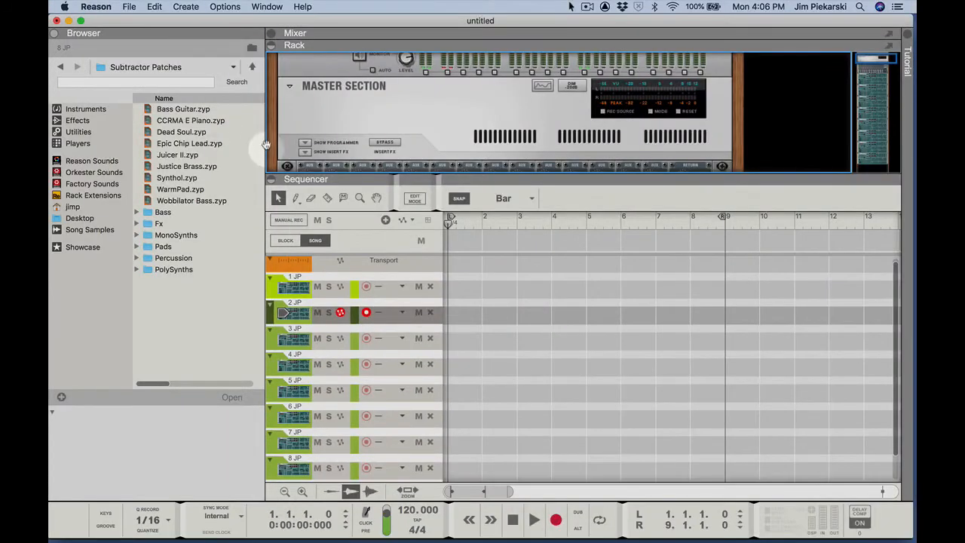
left_click(272, 181)
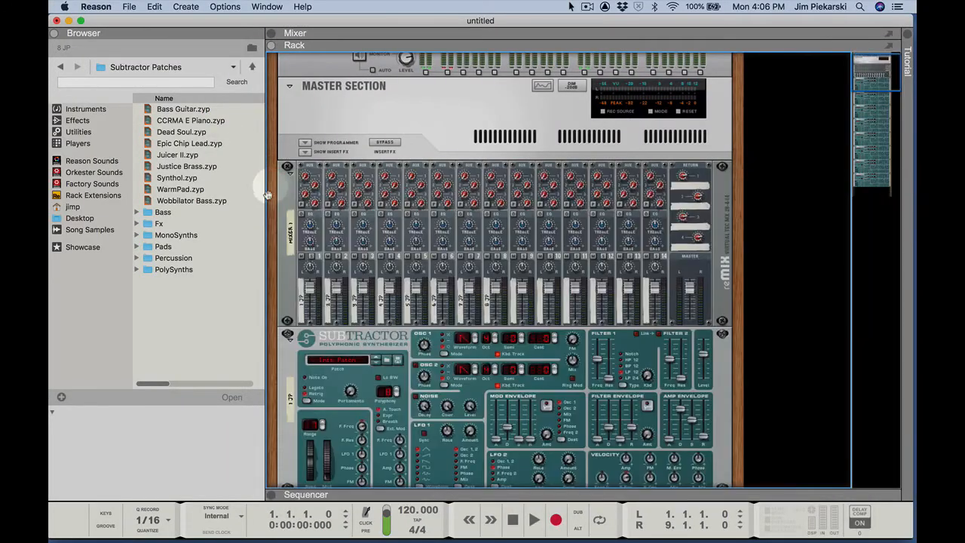
left_click(271, 495)
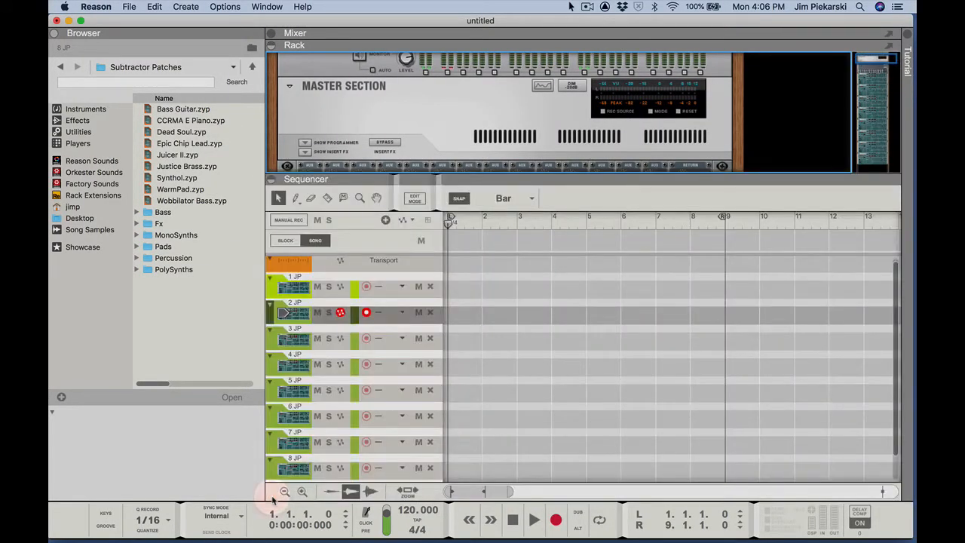
left_click(297, 290)
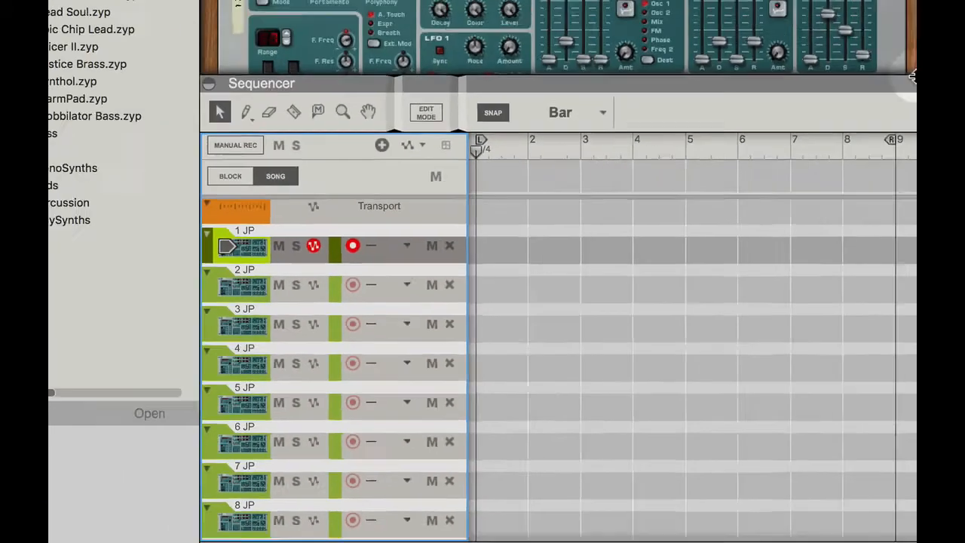
Step: Enlarge the rack area above the sequencer and fold the first Subtractor
left_click_drag(742, 178, 744, 427)
left_click_drag(737, 133, 737, 198)
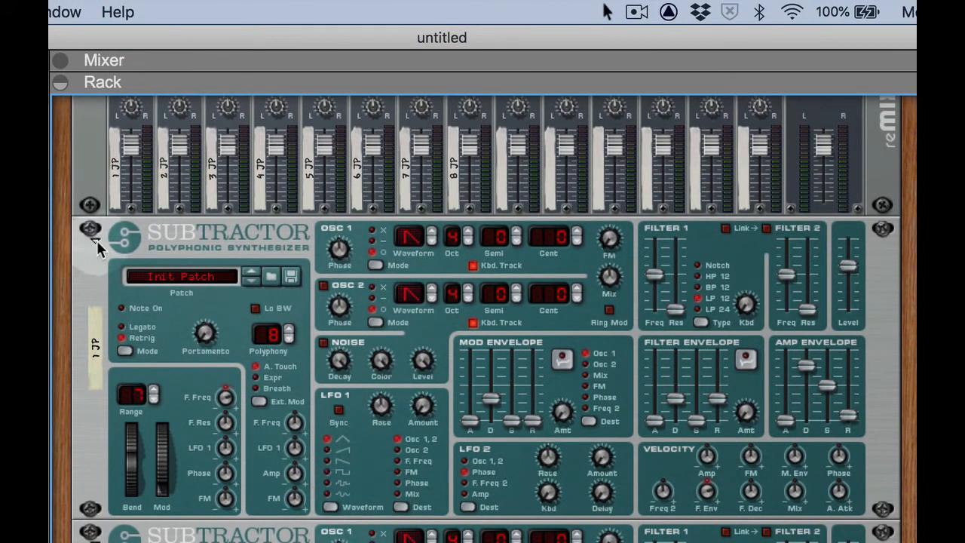
left_click(95, 241)
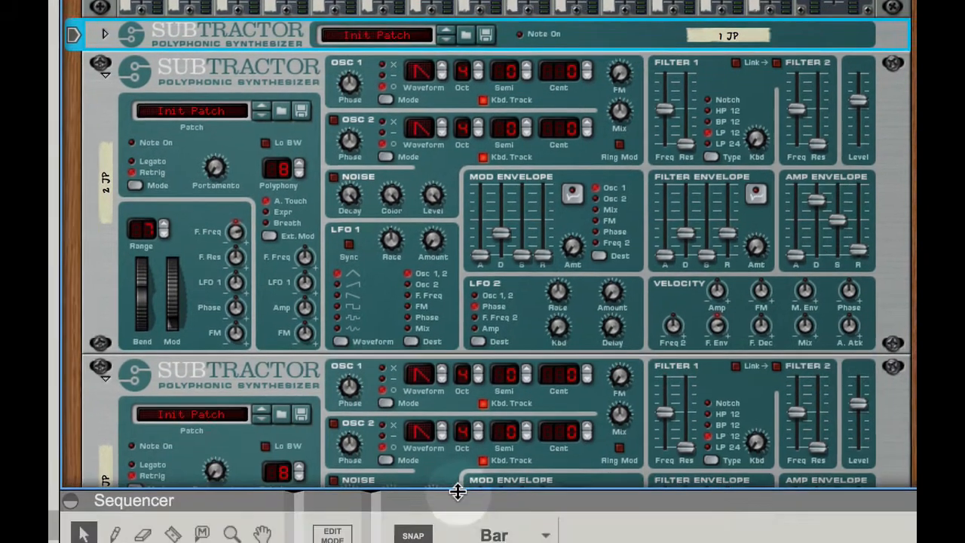
Step: Select the second Subtractor's track in the sequencer and give the rack area more height again
left_click_drag(457, 491, 488, 14)
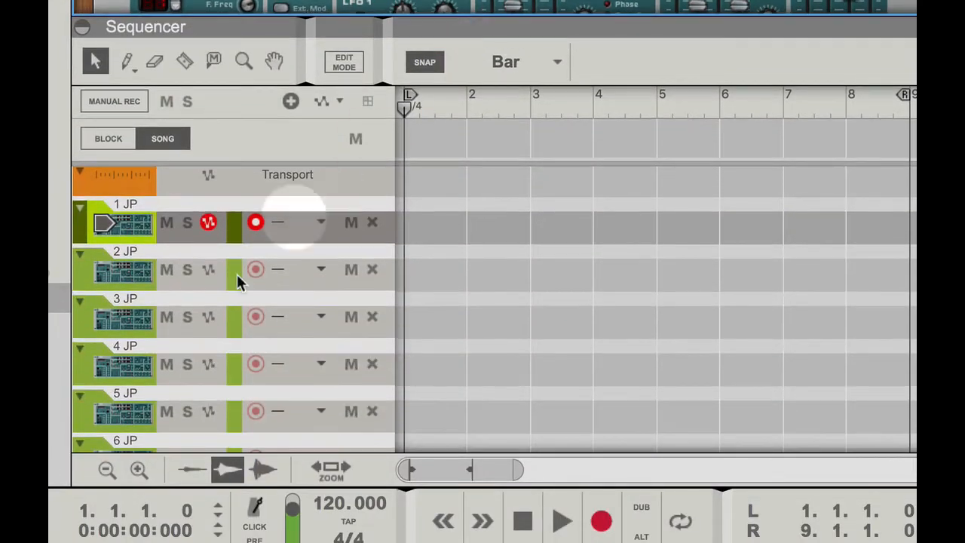
left_click(140, 282)
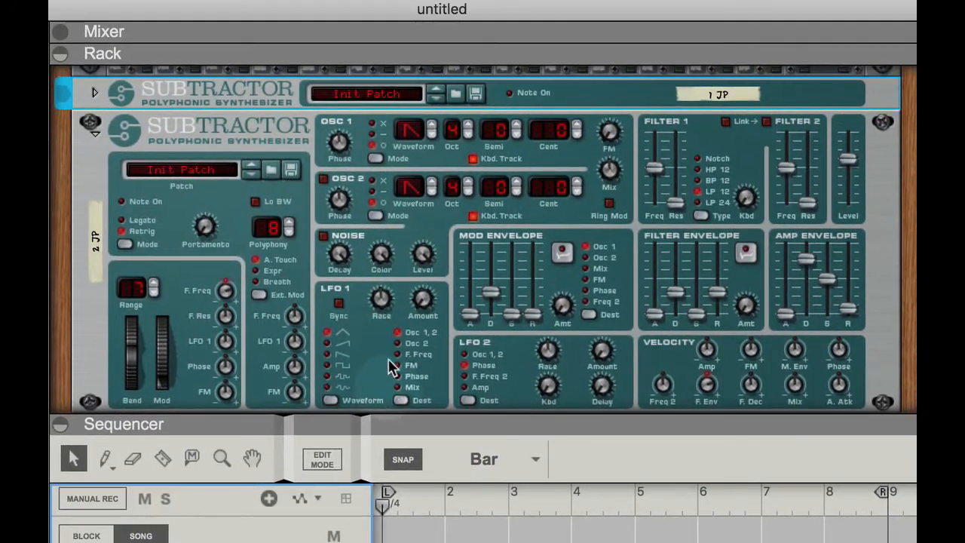
left_click_drag(487, 422, 484, 493)
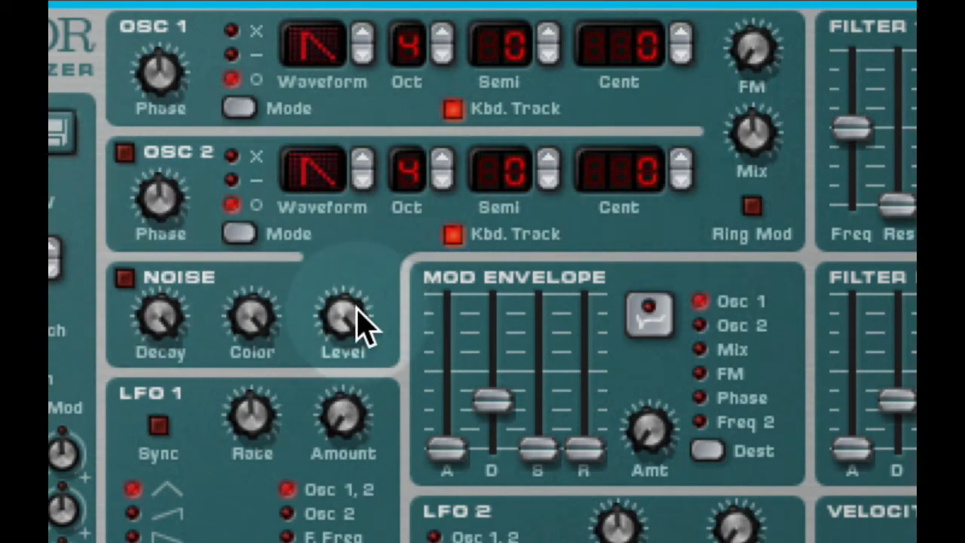
Step: Step oscillator 1's waveform on the first Subtractor through square, triangle and sine to waveform 5
mouse_move(357, 323)
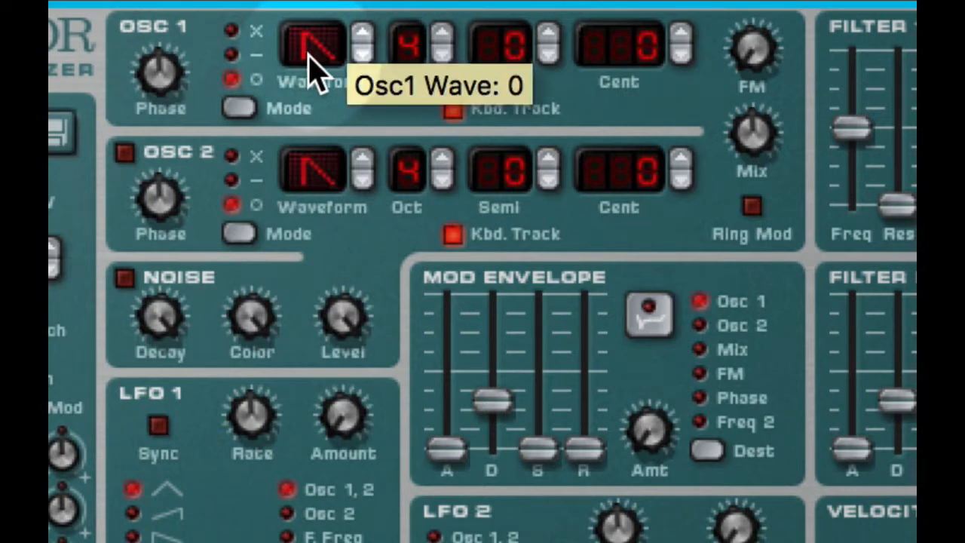
left_click(362, 35)
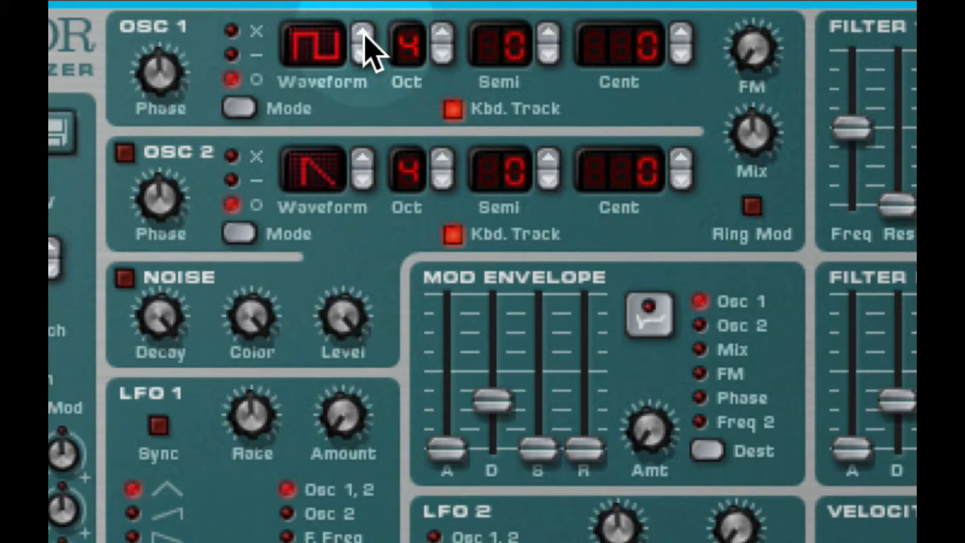
left_click(362, 35)
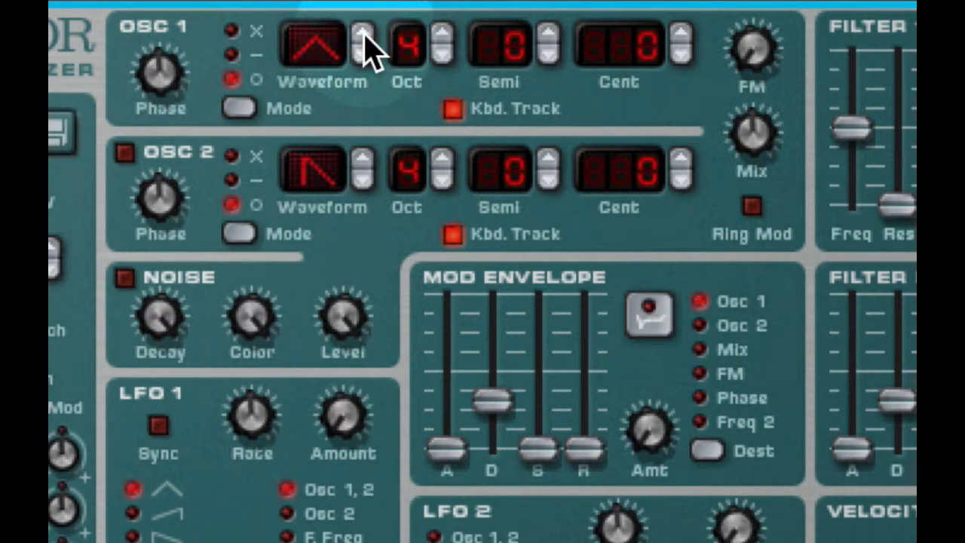
left_click(363, 35)
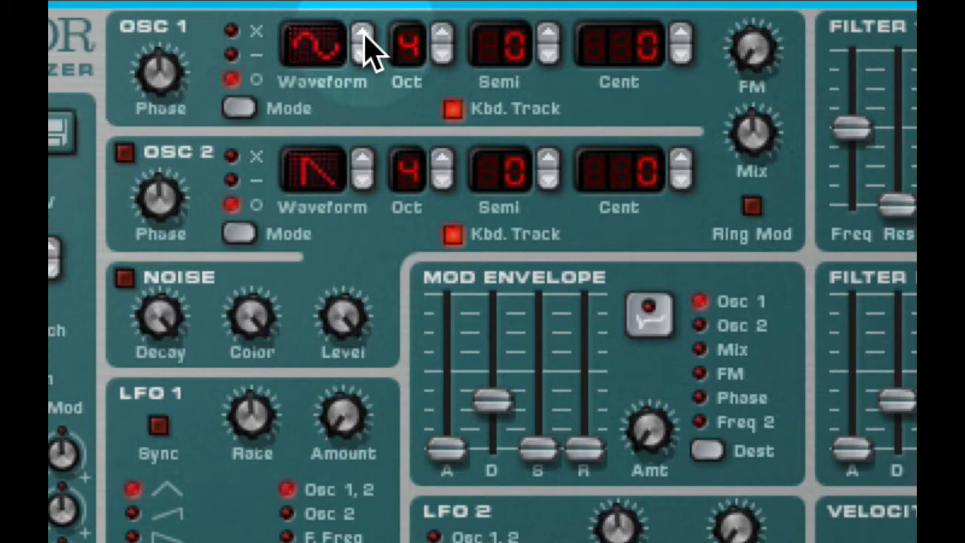
left_click(362, 35)
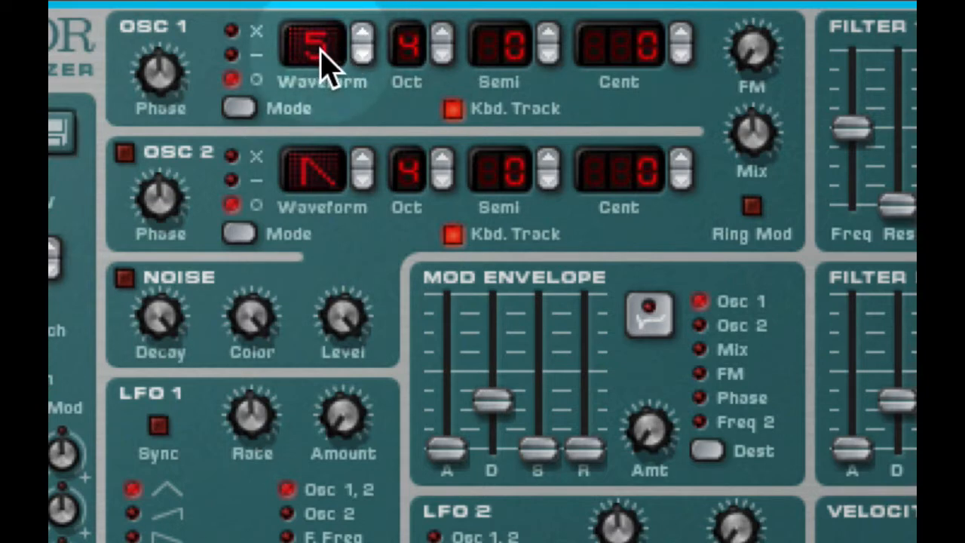
Step: Sweep oscillator 1's waveform through the numbered shapes and return it to the sawtooth, wave 0
left_click_drag(334, 53, 334, 11)
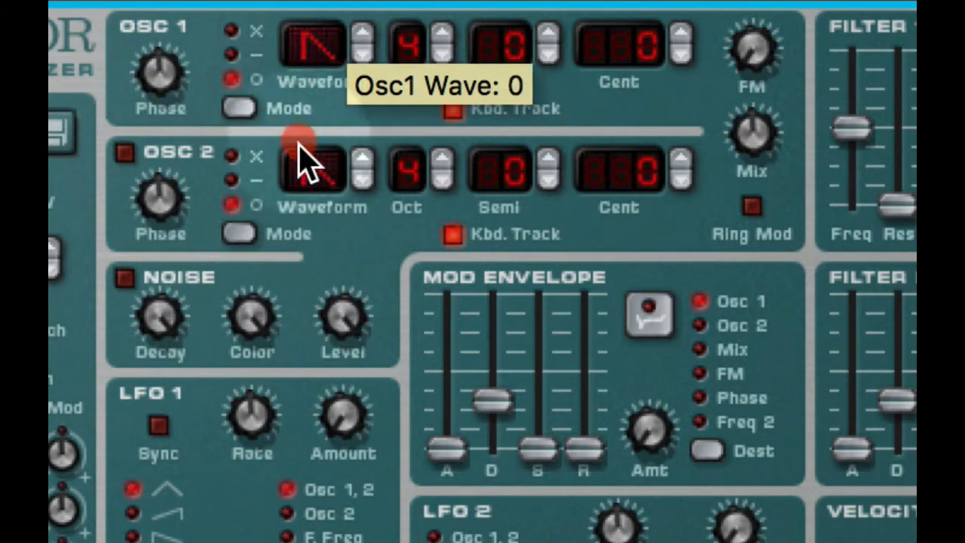
left_click_drag(319, 67, 319, 22)
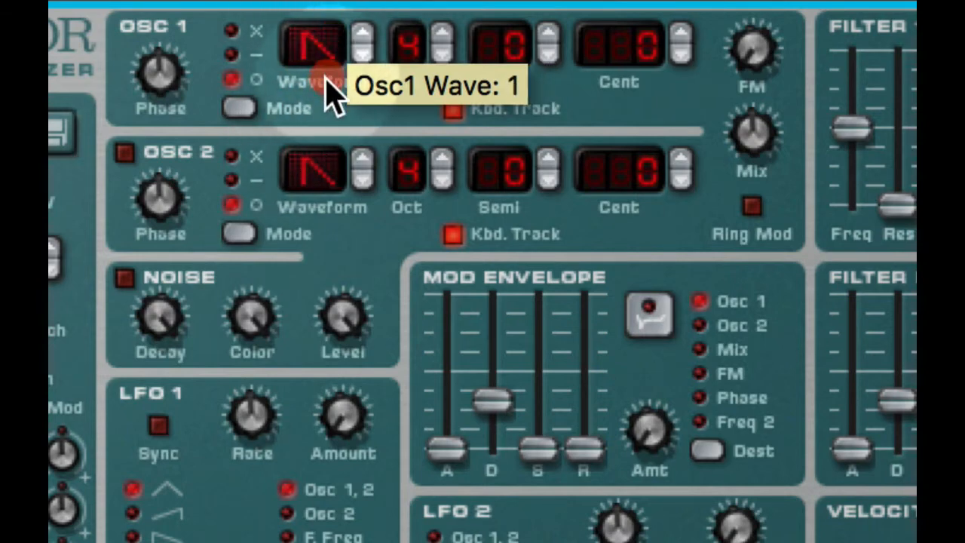
mouse_move(324, 86)
left_mouse_down()
mouse_move(339, 37)
mouse_move(334, 67)
mouse_move(338, 56)
mouse_move(339, 0)
mouse_move(323, 25)
mouse_move(323, 119)
mouse_move(334, 75)
mouse_move(319, 97)
left_mouse_up()
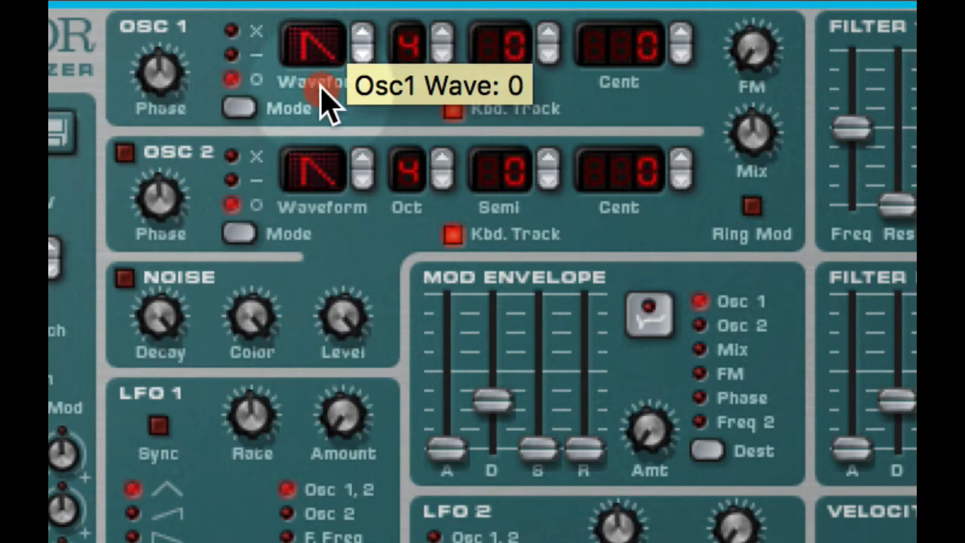
Step: Set oscillator 1 of the first Subtractor to the sine waveform and fold the device
left_click(361, 36)
left_click(362, 36)
left_click(362, 36)
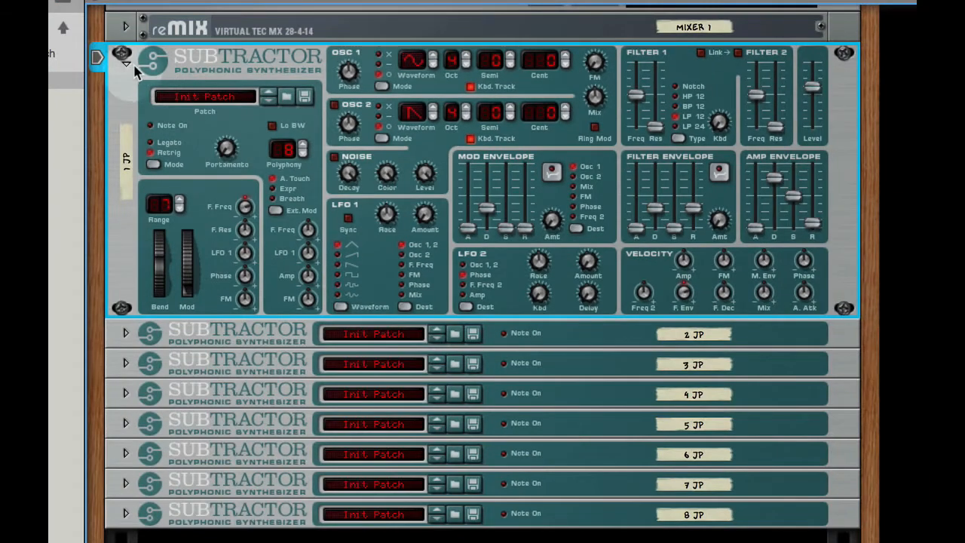
left_click(122, 57)
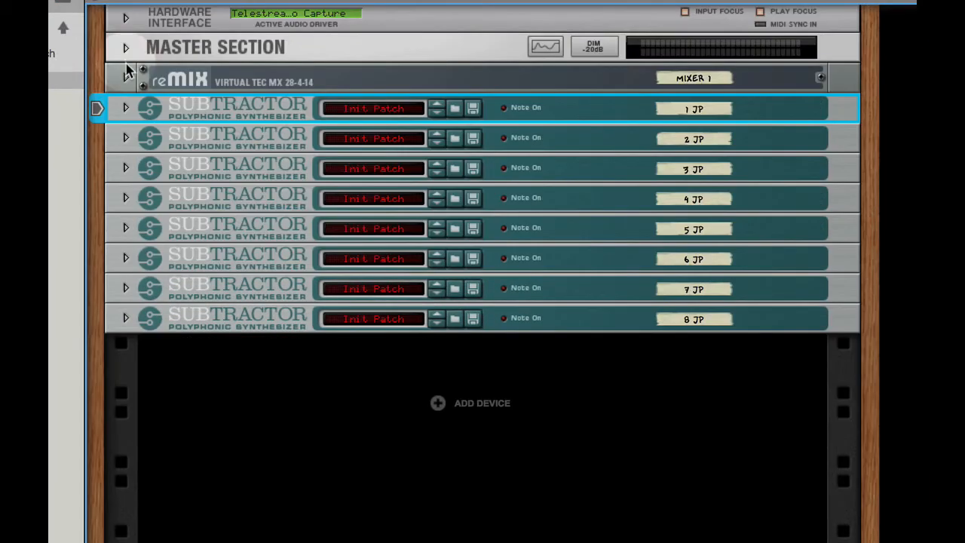
Step: Unfold the second Subtractor, make its sequencer track active and hide the sequencer
left_click(125, 139)
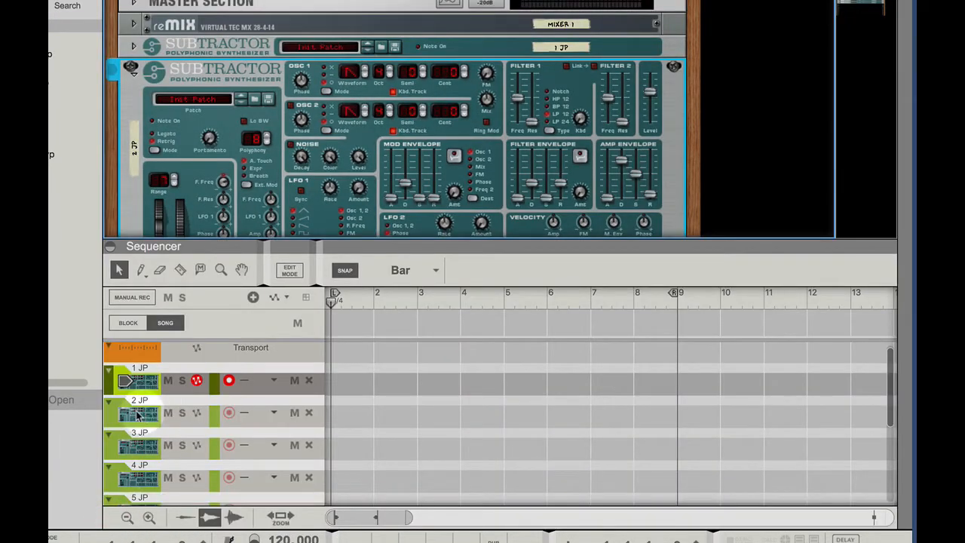
left_click(244, 413)
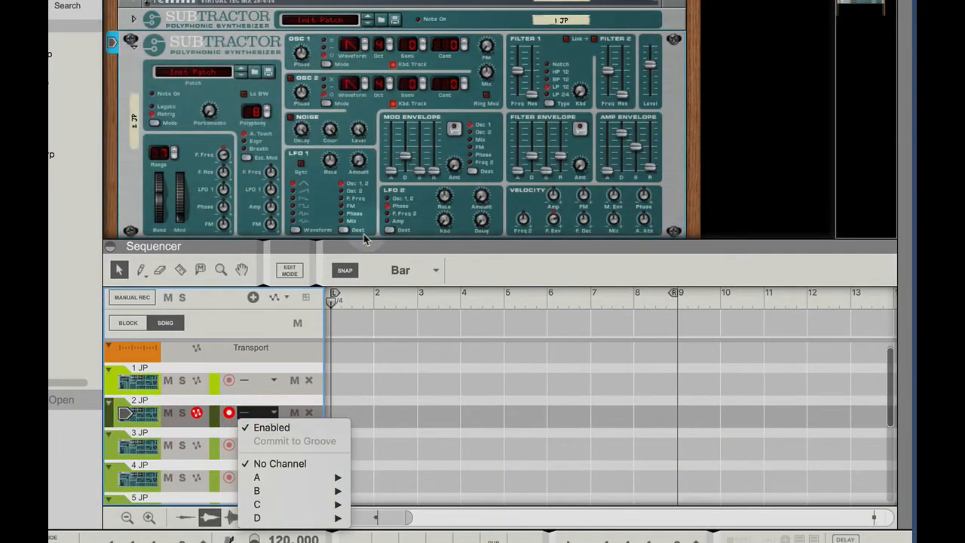
left_click(111, 247)
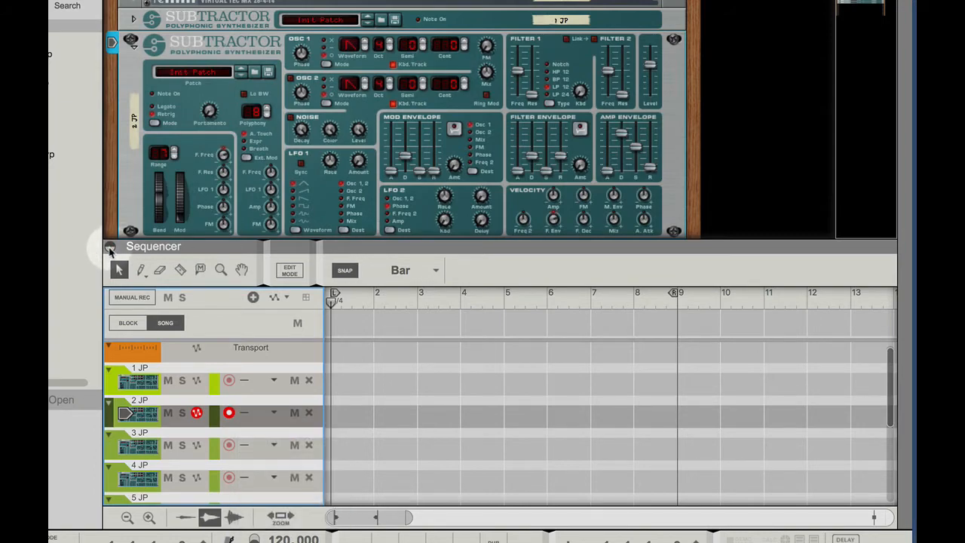
left_click(110, 246)
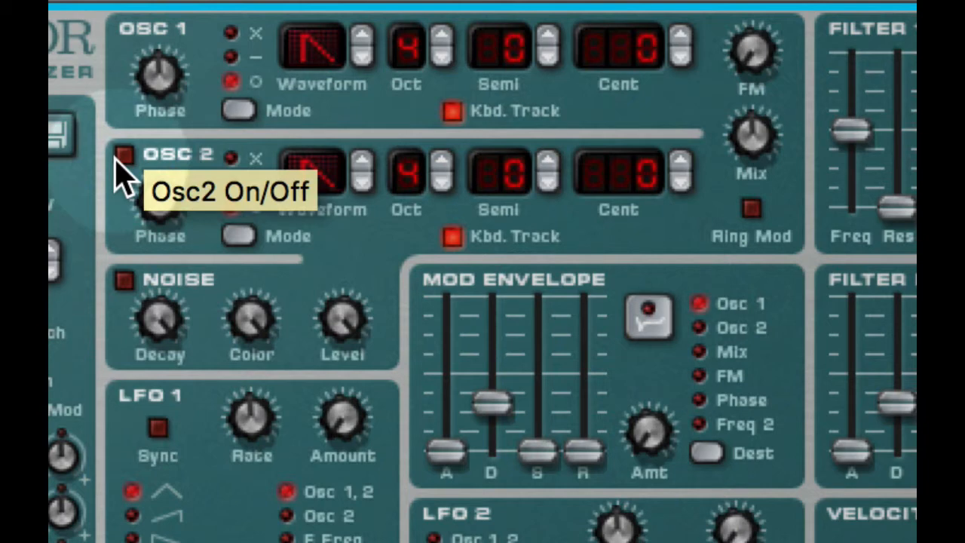
Step: Compare the second Subtractor with oscillator 2 on and off, leave oscillator 2 on and fold the device
left_click(125, 158)
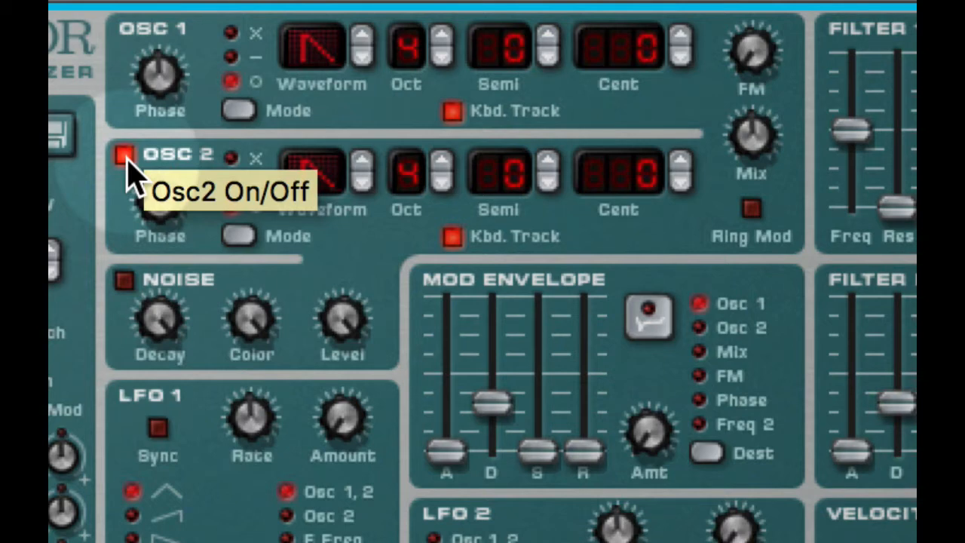
left_click(122, 160)
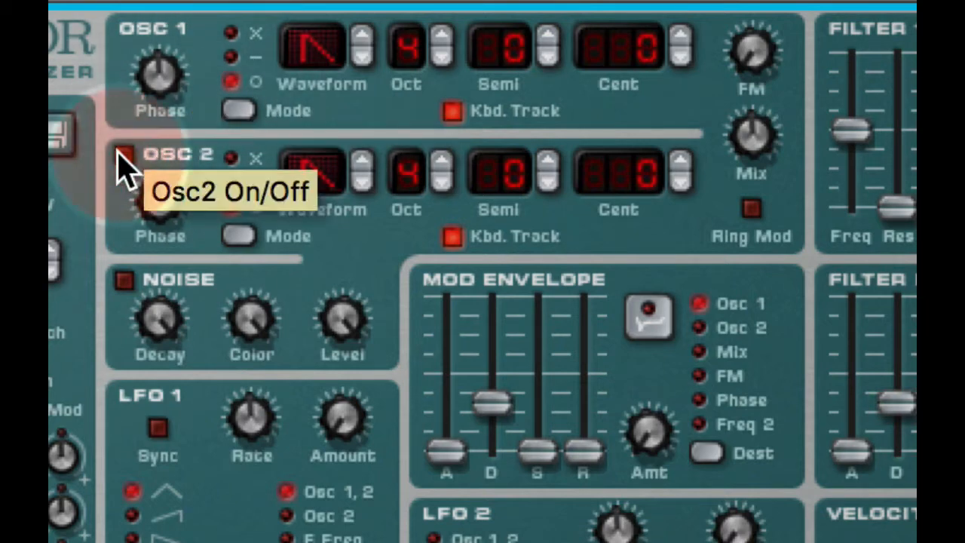
left_click(122, 159)
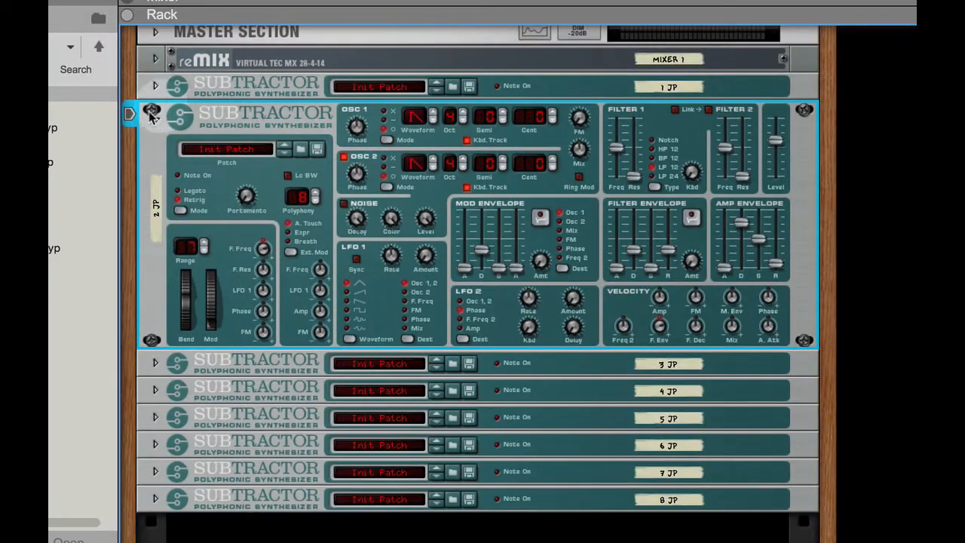
left_click(154, 118)
Step: Unfold the third Subtractor and turn on its oscillator 2
left_click(153, 172)
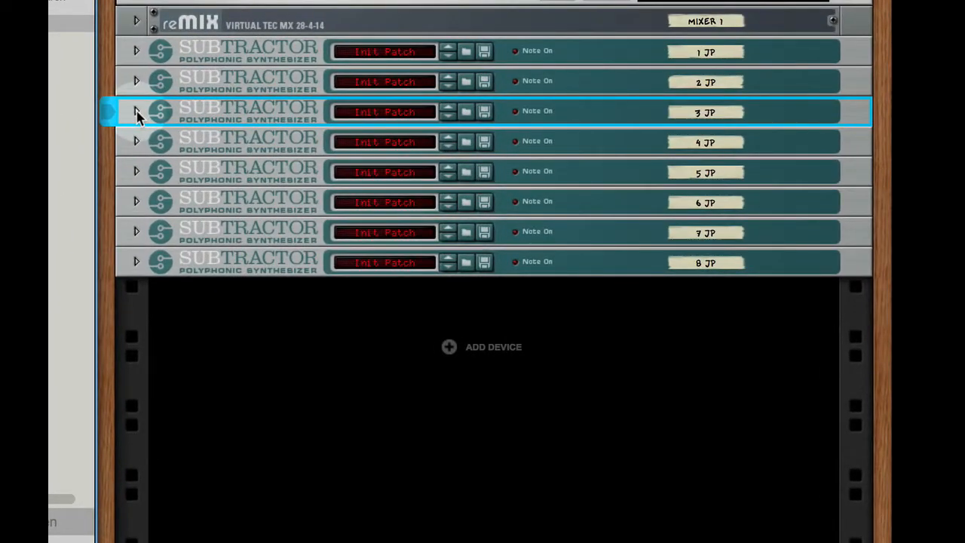
left_click(136, 113)
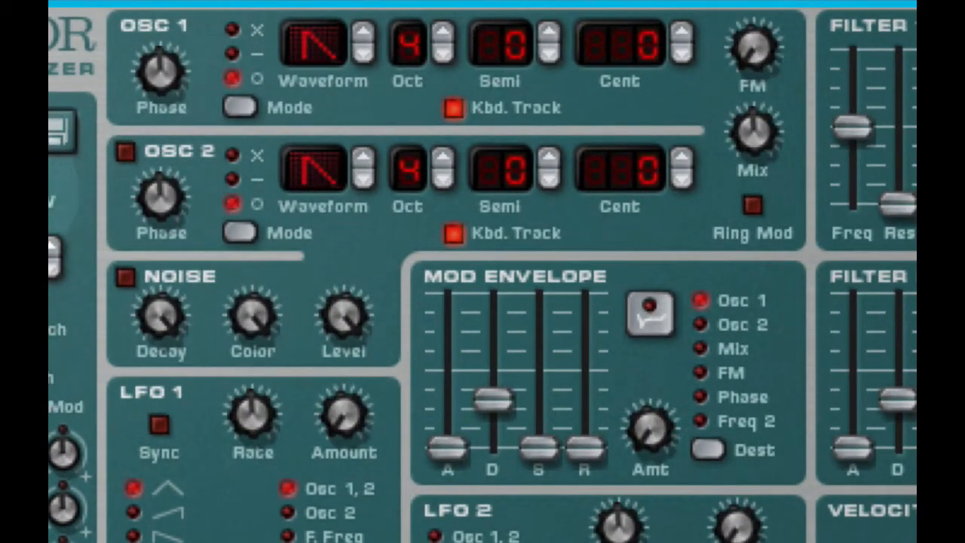
left_click(126, 153)
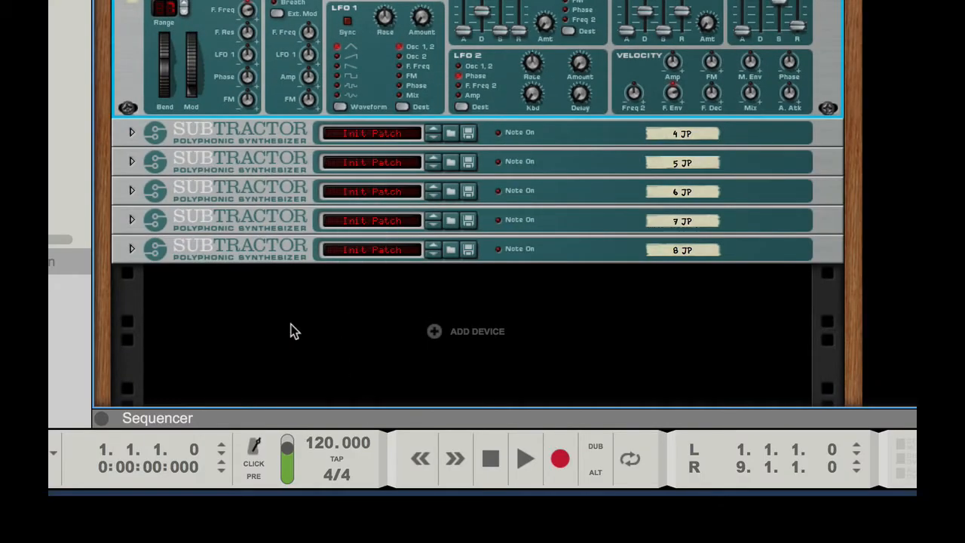
Step: Make the third Subtractor's sequencer track active and set its oscillator 1 detune to 3 cents
left_click(101, 418)
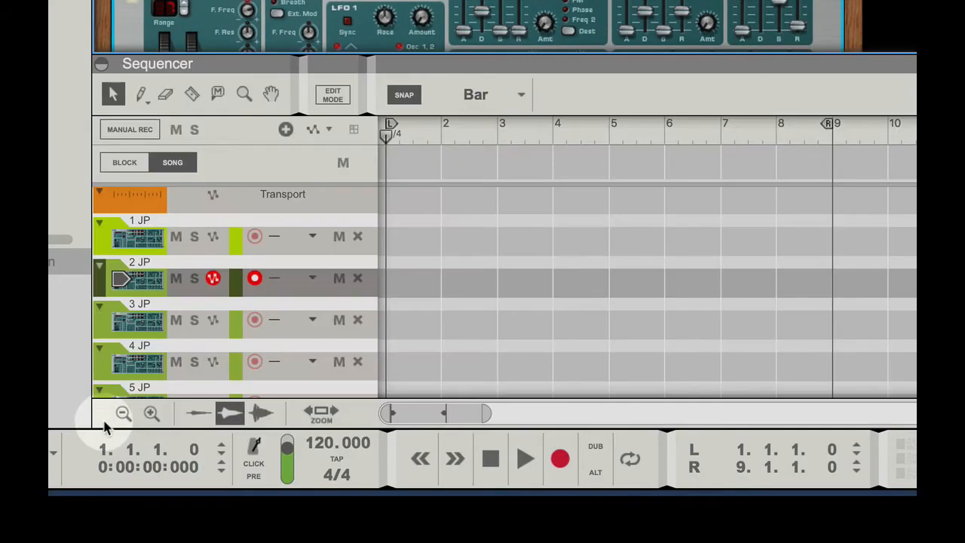
left_click(210, 338)
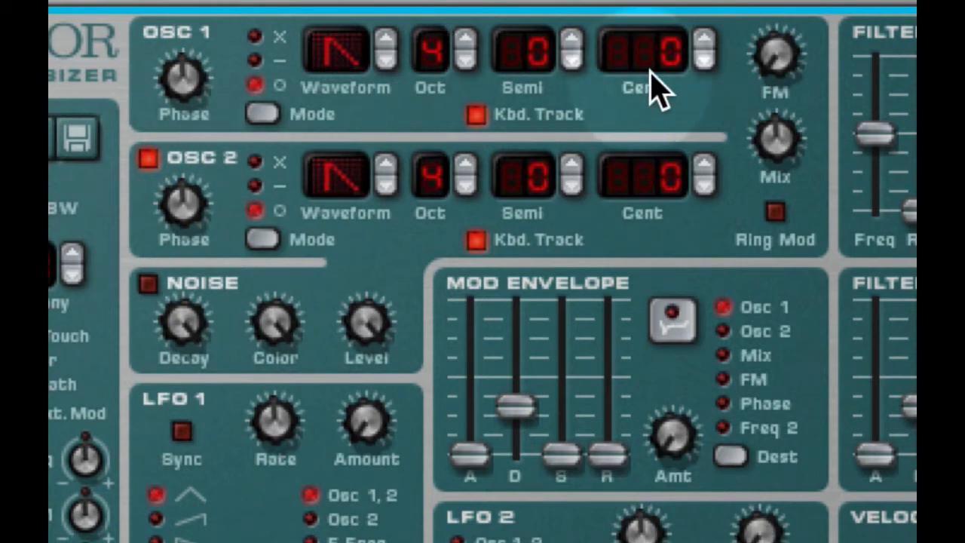
left_click(702, 38)
left_click(702, 39)
left_click(702, 38)
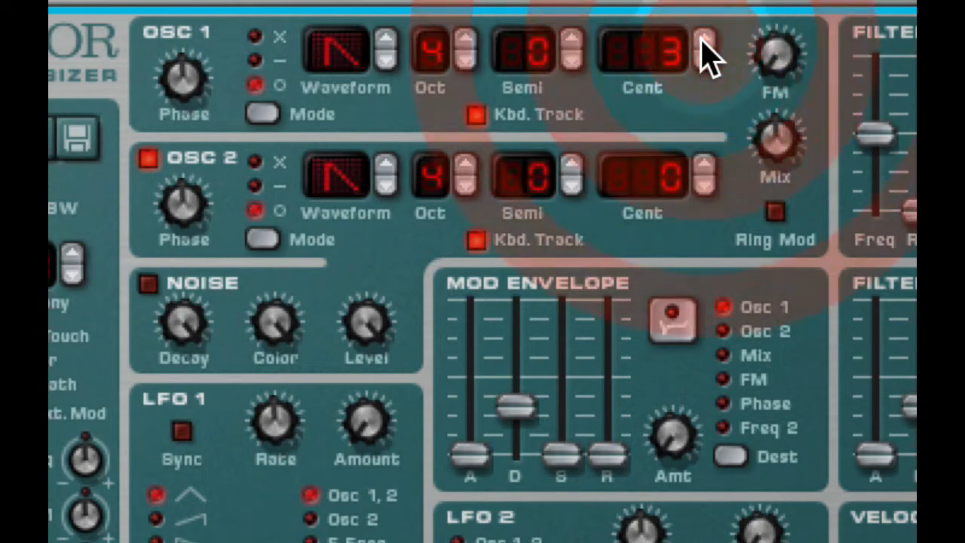
Step: Raise the third Subtractor's oscillator 1 detune to 8 cents
left_click(703, 38)
left_click(702, 38)
left_click(703, 38)
left_click(702, 39)
left_click(703, 39)
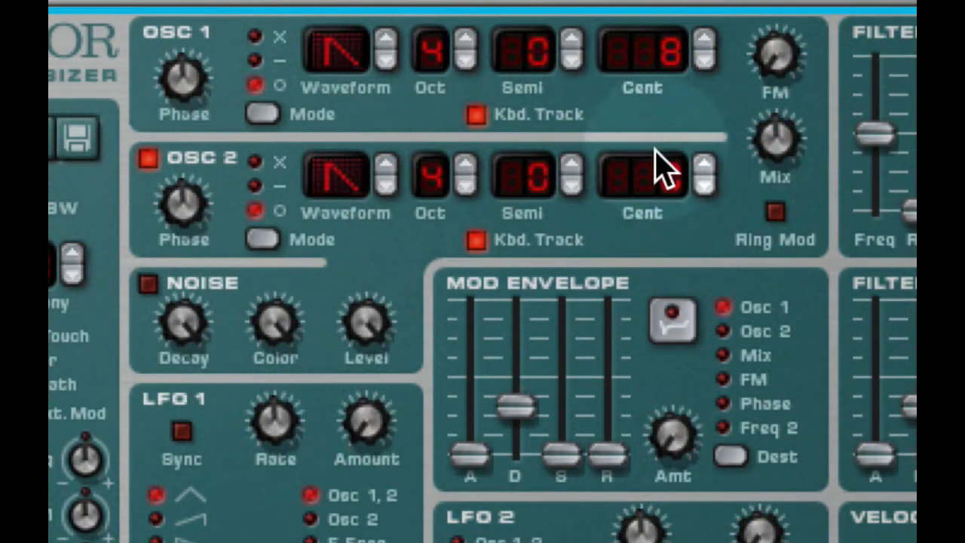
Step: Detune the third Subtractor's oscillator 2 to -8 cents
left_click(704, 182)
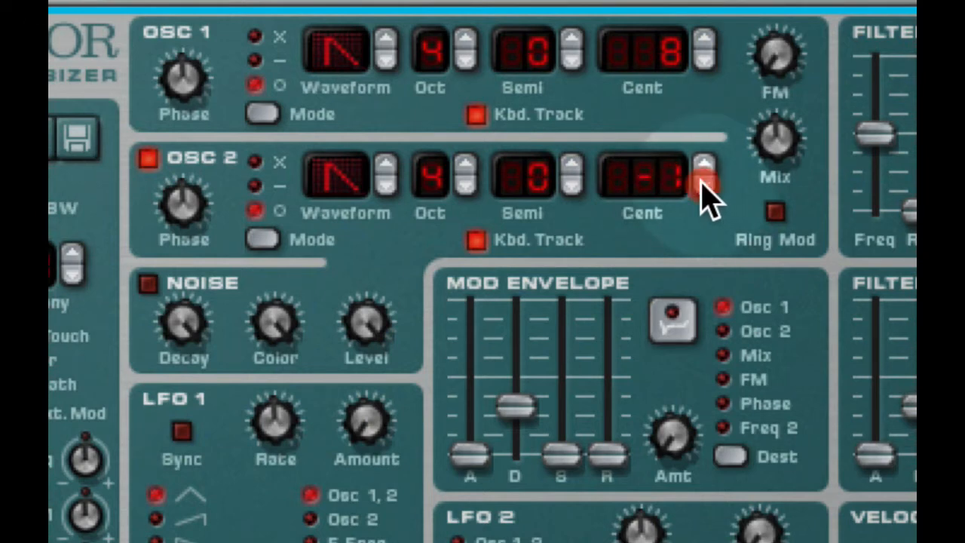
left_click(703, 183)
left_click(702, 183)
left_click(701, 183)
left_click(702, 184)
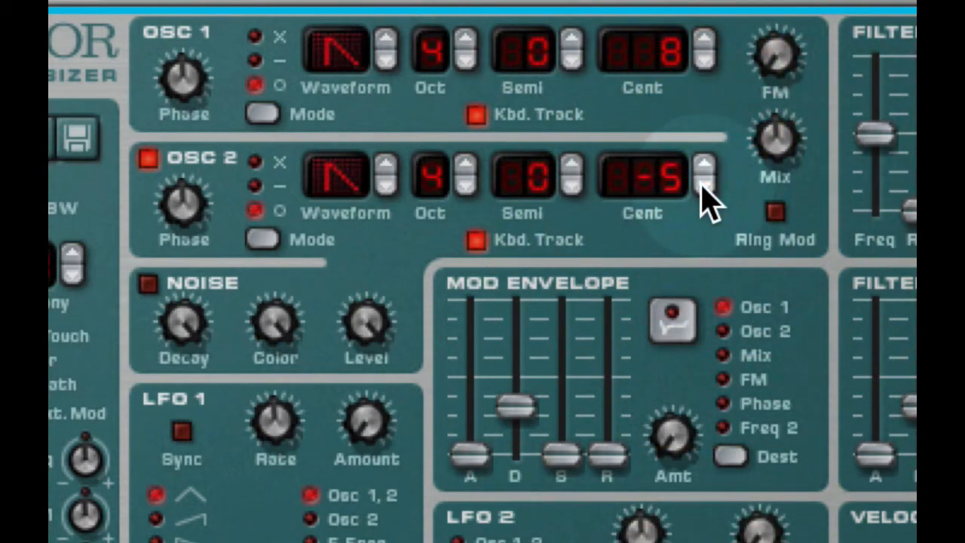
left_click(703, 185)
left_click(703, 185)
left_click(704, 184)
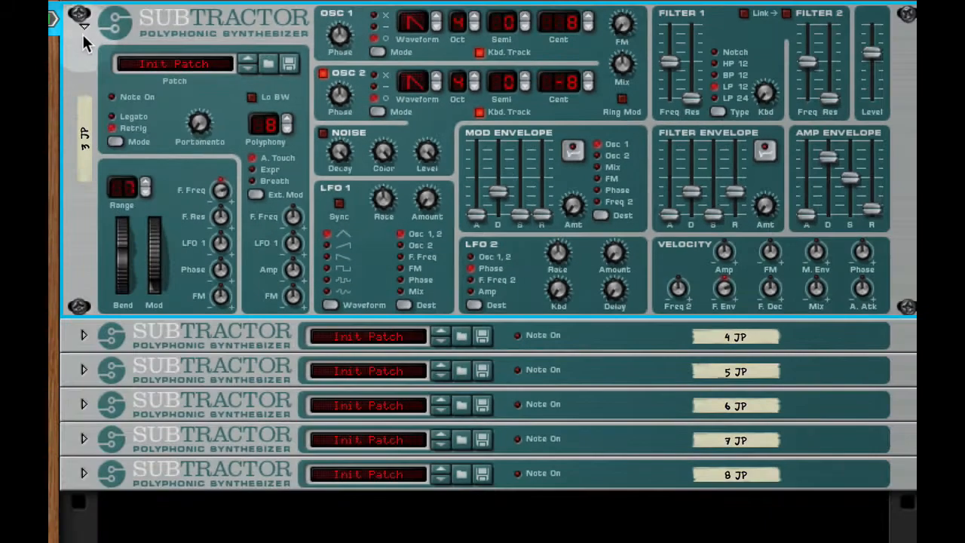
Step: Fold the third Subtractor, unfold the fourth and make its sequencer track active
left_click(83, 28)
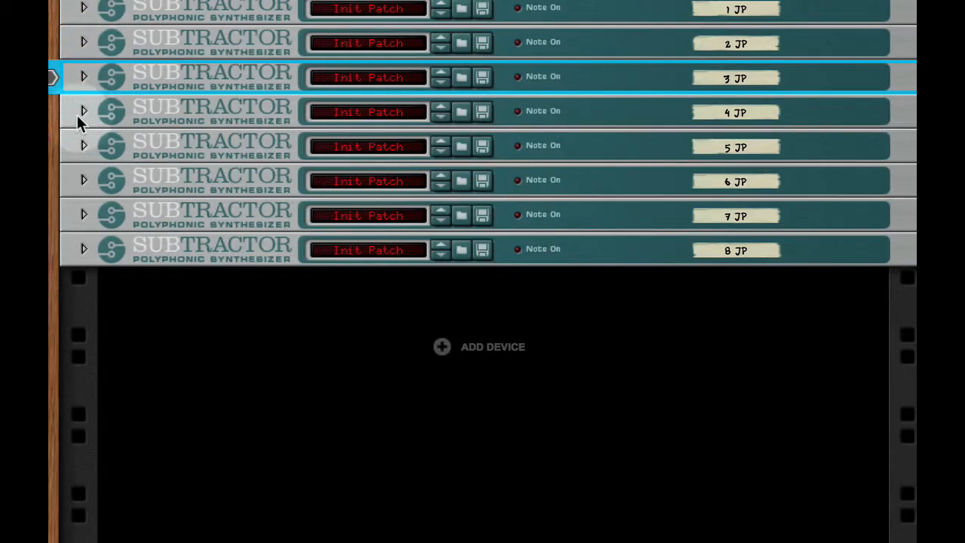
left_click(85, 112)
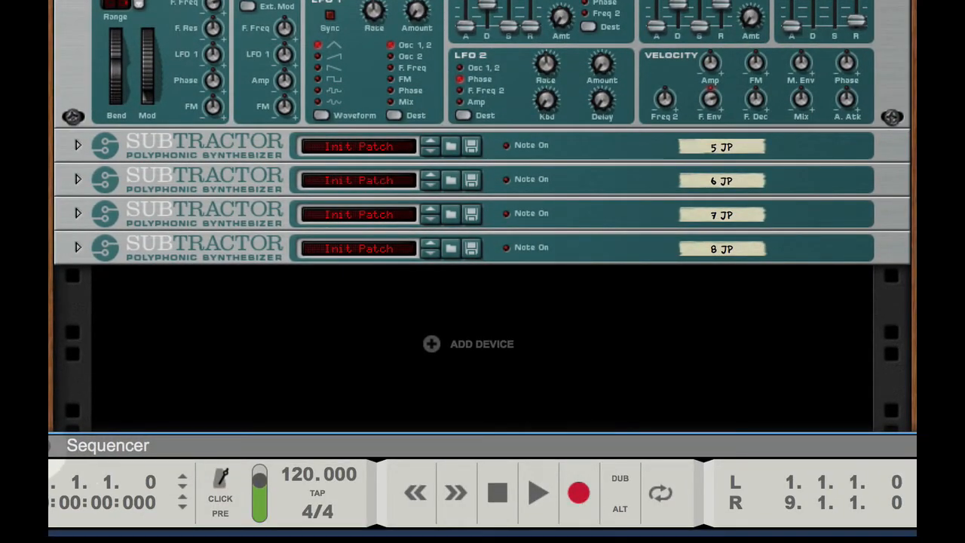
left_click(45, 445)
left_click(97, 447)
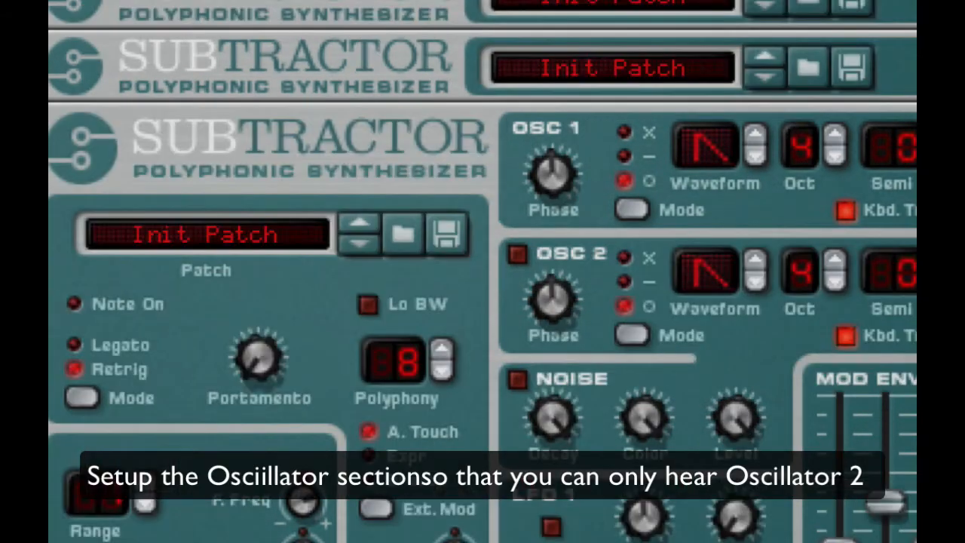
Step: Turn on the fourth Subtractor's oscillator 2 and adjust the oscillator mix to isolate oscillator 2
left_click(518, 255)
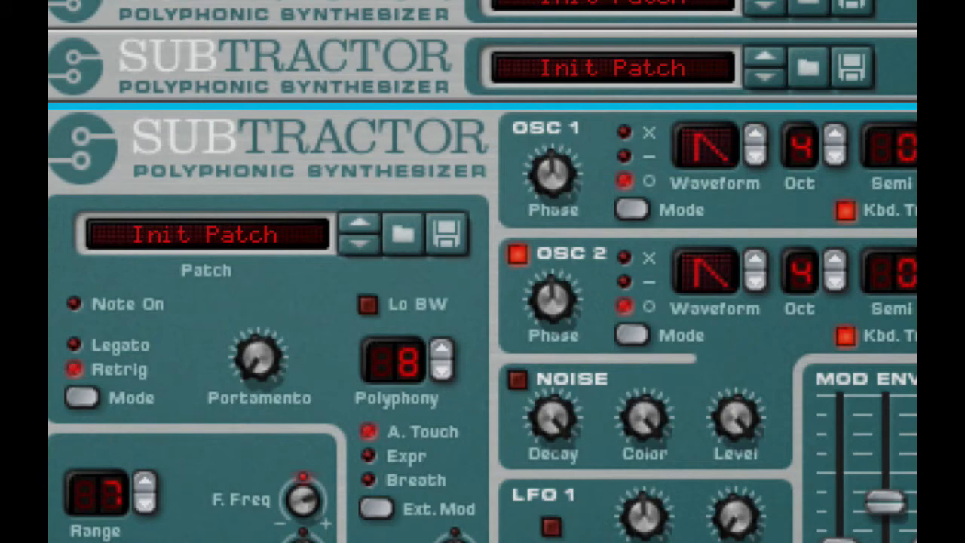
left_click(518, 255)
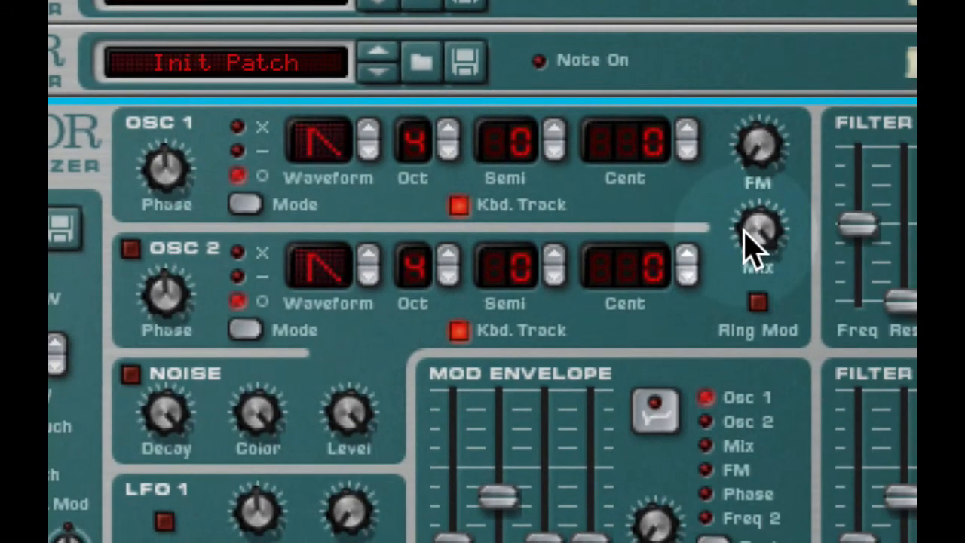
mouse_move(752, 236)
left_mouse_down()
mouse_move(717, 320)
mouse_move(710, 317)
left_mouse_up()
left_click(135, 252)
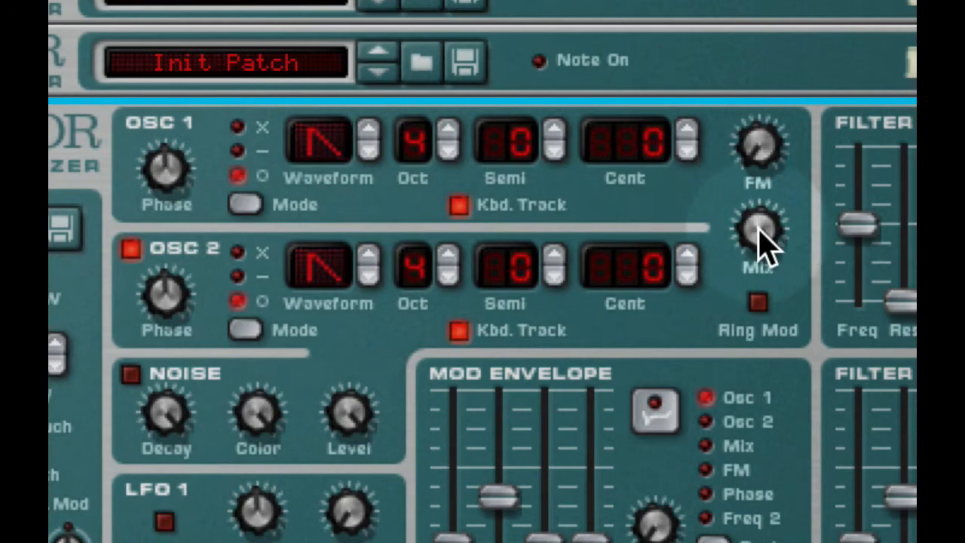
left_click(757, 302)
left_click(751, 307)
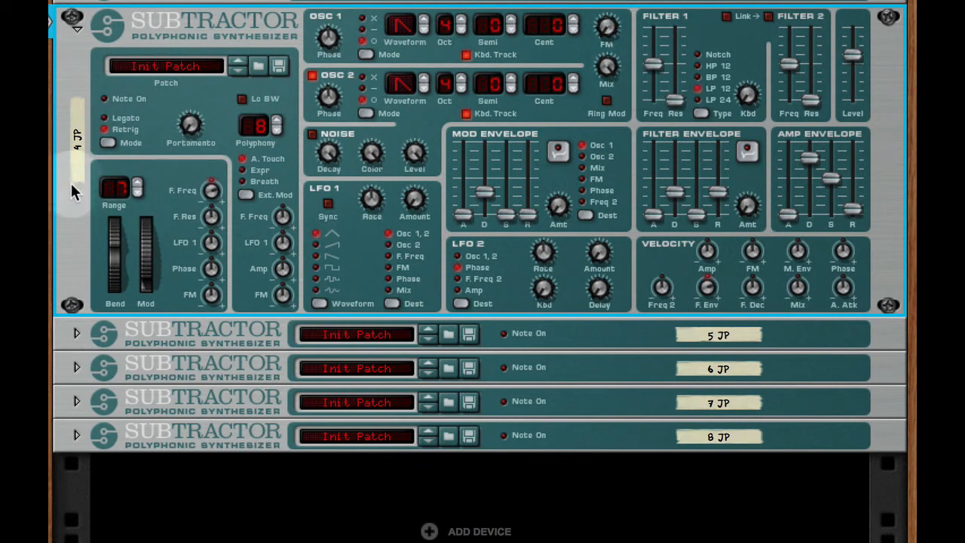
Step: Fold the fourth Subtractor, unfold the fifth and make its sequencer track active
left_click(72, 27)
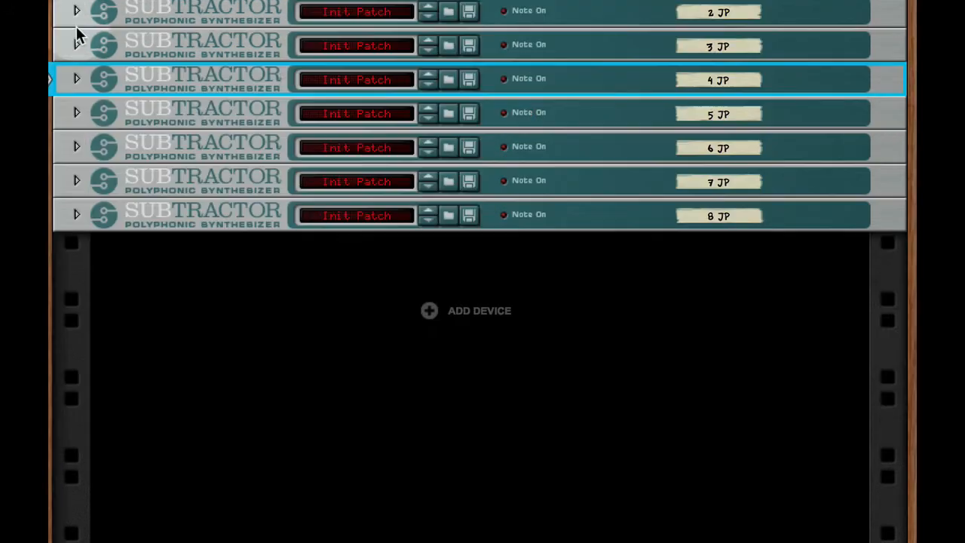
left_click(76, 112)
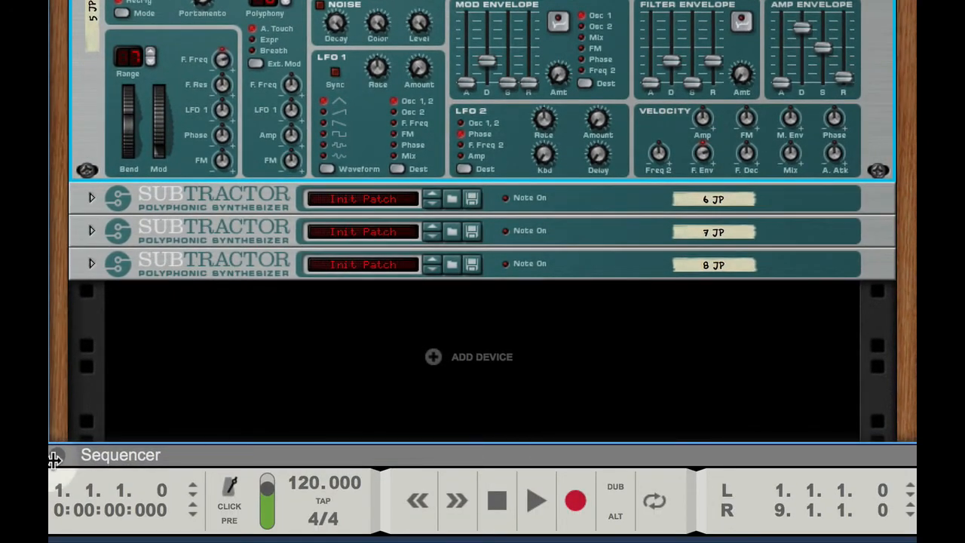
left_click(59, 457)
scroll(151, 414, "down", 3)
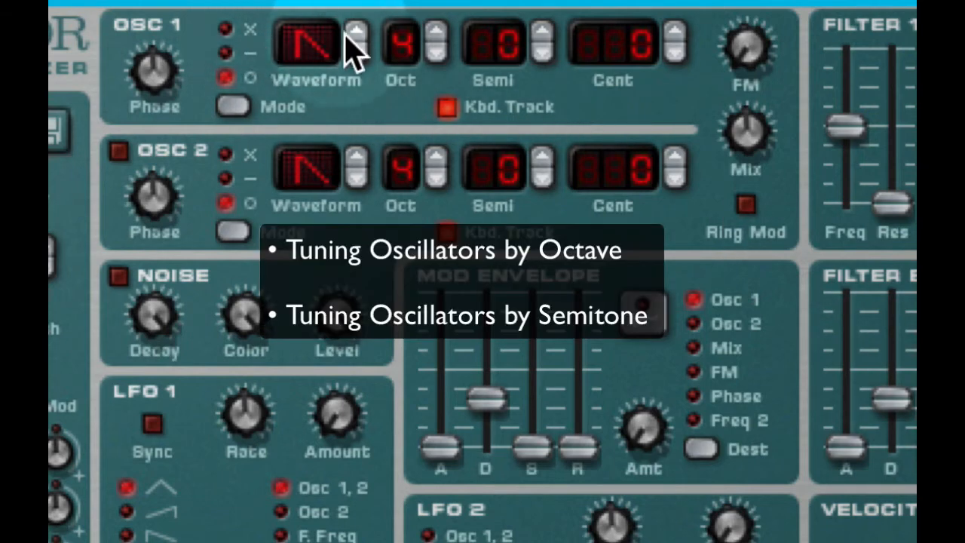
Step: Set the fifth Subtractor's oscillator 1 to octave 5 and turn on its oscillator 2 tuned up 7 semitones
left_click(436, 34)
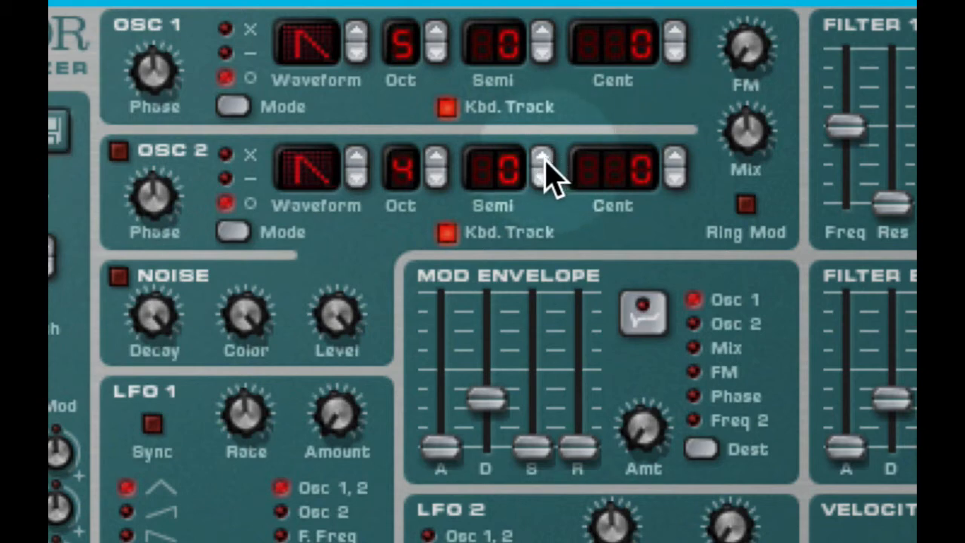
left_click(543, 157)
left_click(542, 157)
left_click(543, 157)
left_click(543, 156)
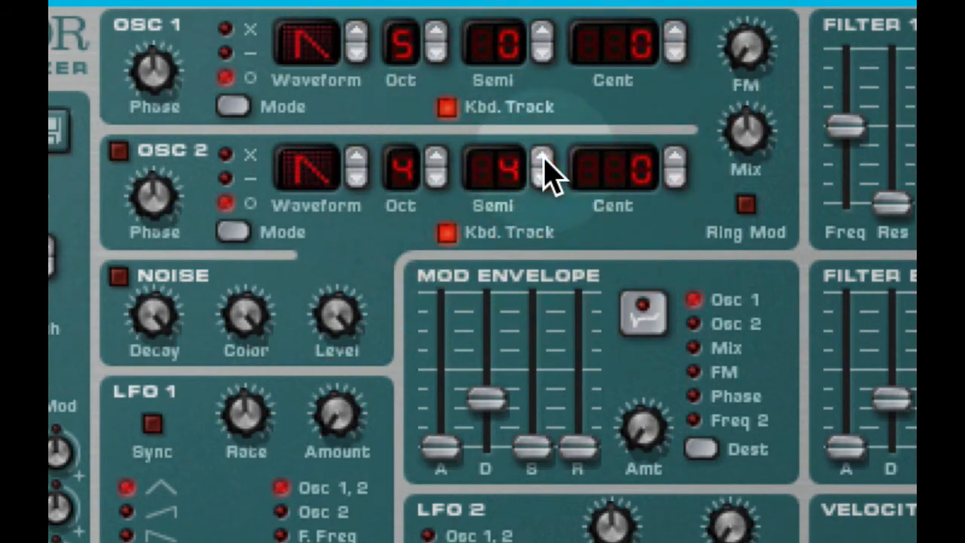
left_click(543, 157)
left_click(118, 151)
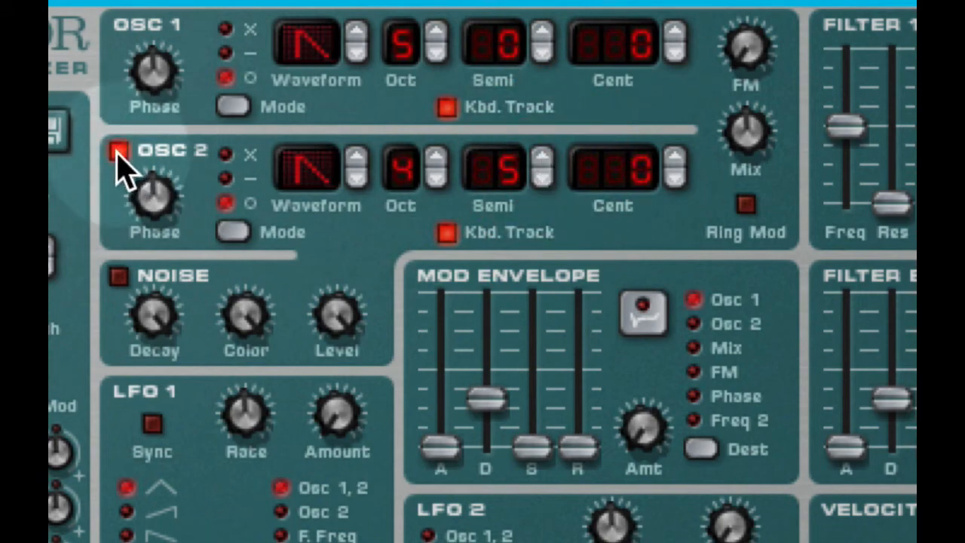
left_click(543, 157)
left_click(542, 156)
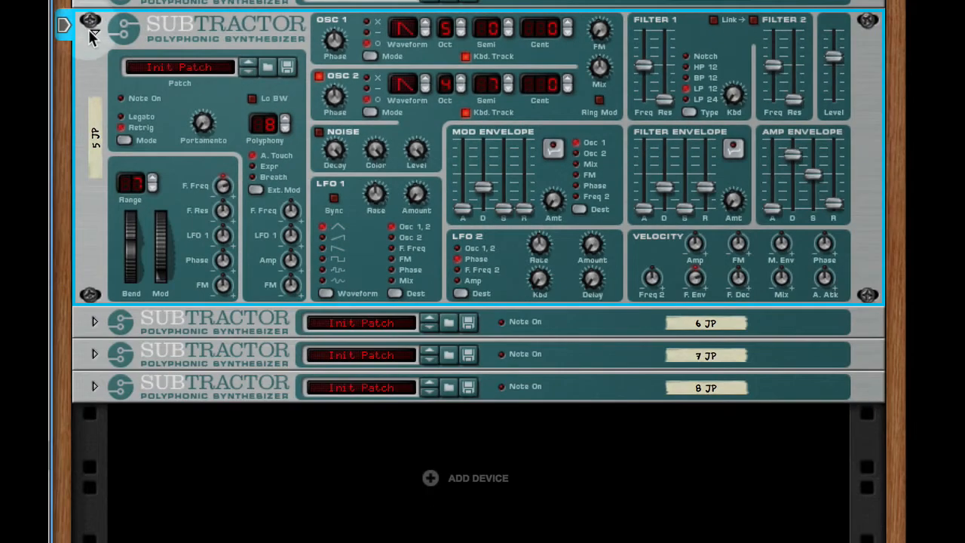
Step: Fold the fifth Subtractor, unfold the sixth and make its sequencer track active
left_click(90, 31)
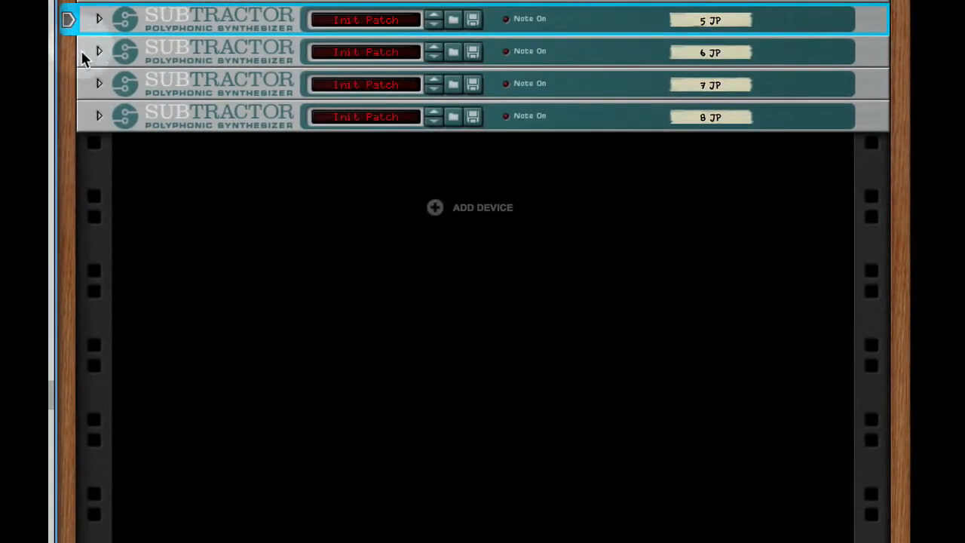
left_click(97, 52)
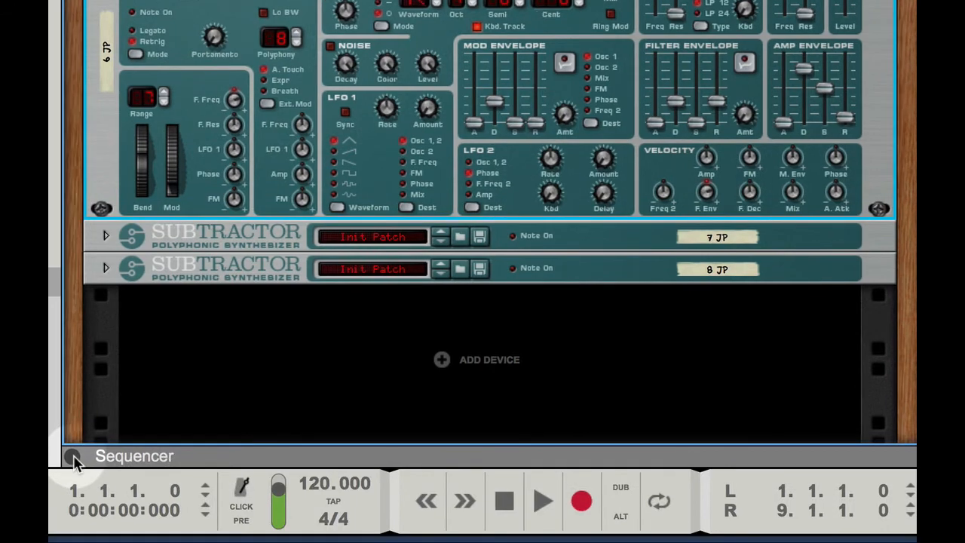
left_click(72, 456)
scroll(407, 360, "down", 2)
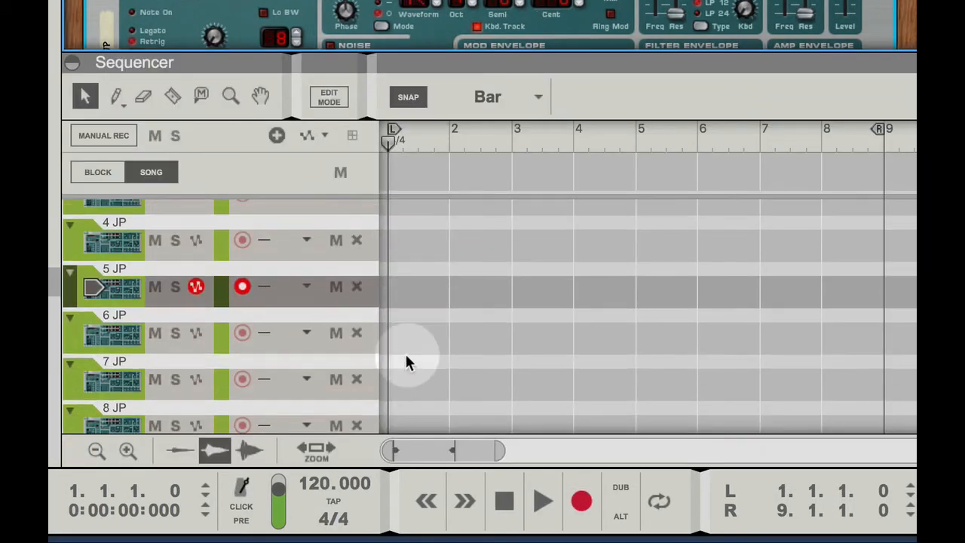
left_click(108, 336)
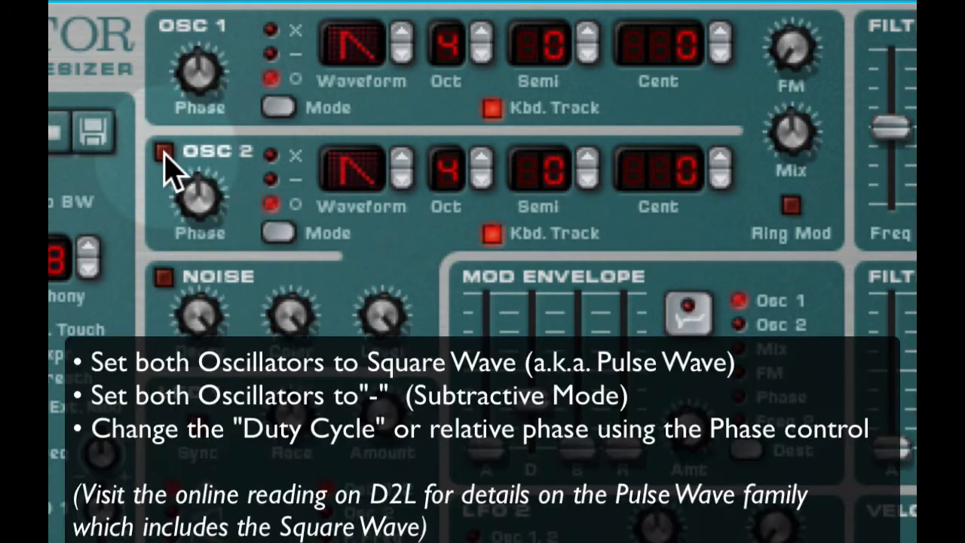
Step: Turn on the sixth Subtractor's oscillator 2 and set both oscillators to square wave in subtractive (-) phase mode
left_click(164, 152)
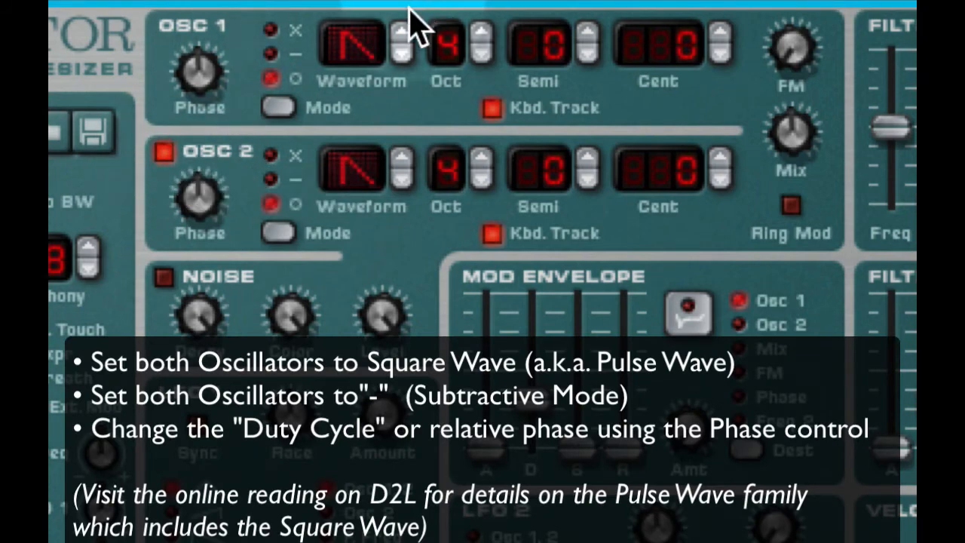
left_click(401, 38)
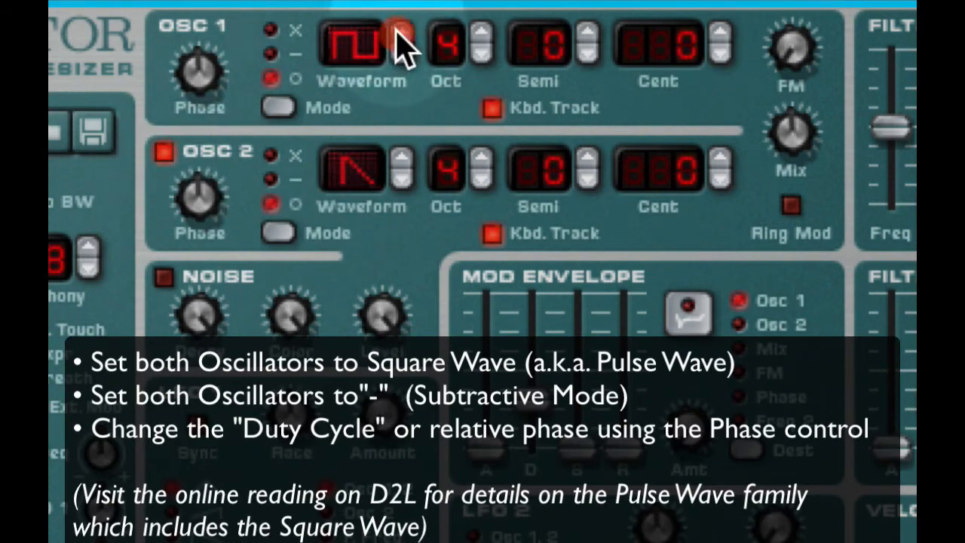
left_click(400, 154)
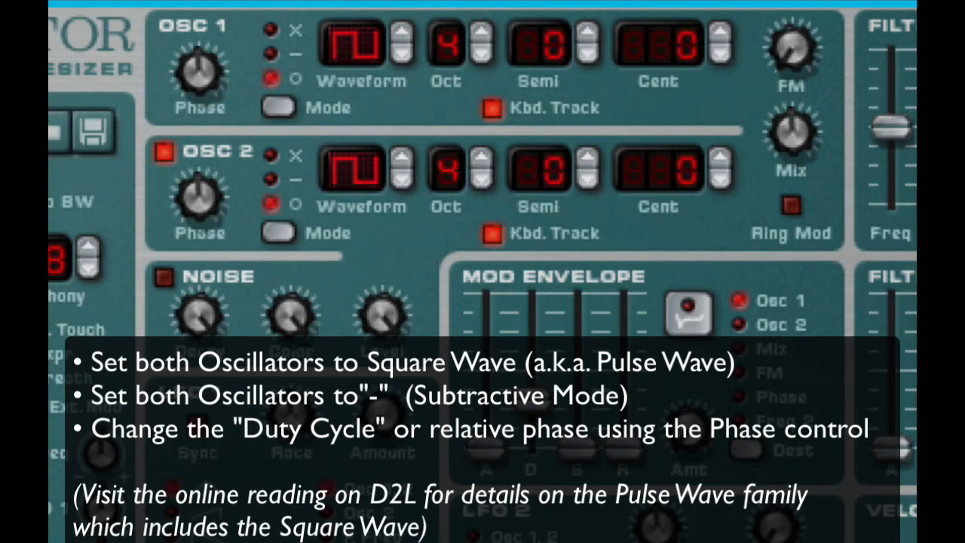
left_click(269, 179)
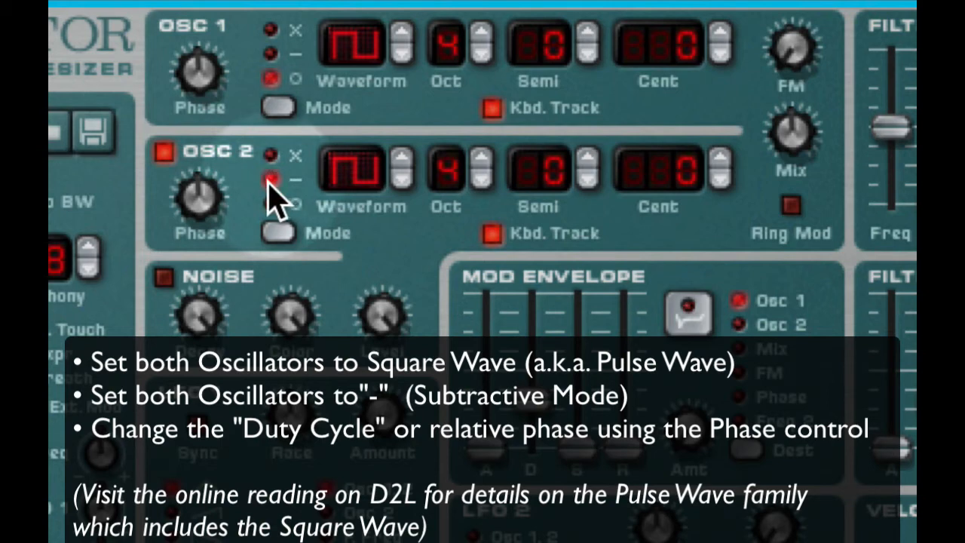
left_click(270, 53)
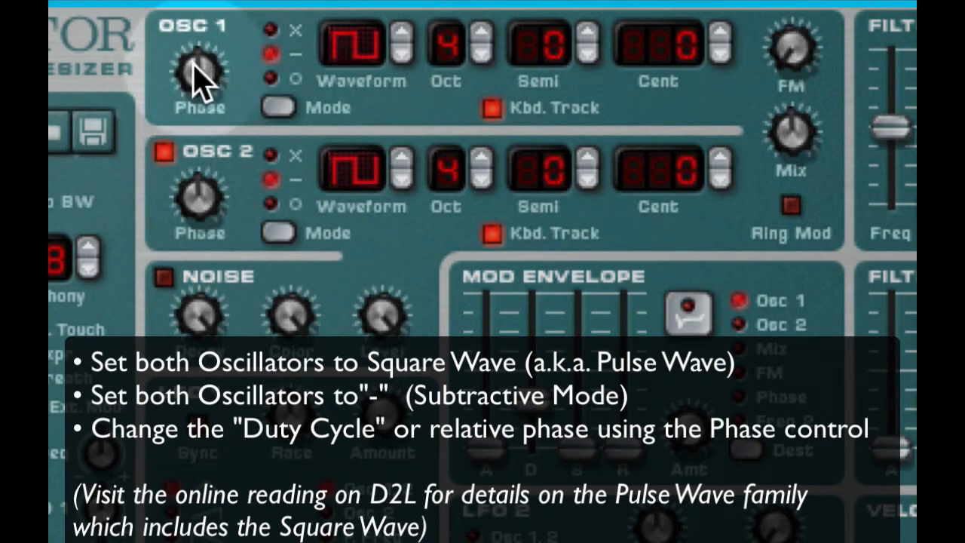
Step: Change the sixth Subtractor's duty cycle by lowering the oscillator 1 phase and adjusting the oscillator 2 phase, trying 86
left_click_drag(193, 64, 183, 89)
mouse_move(198, 200)
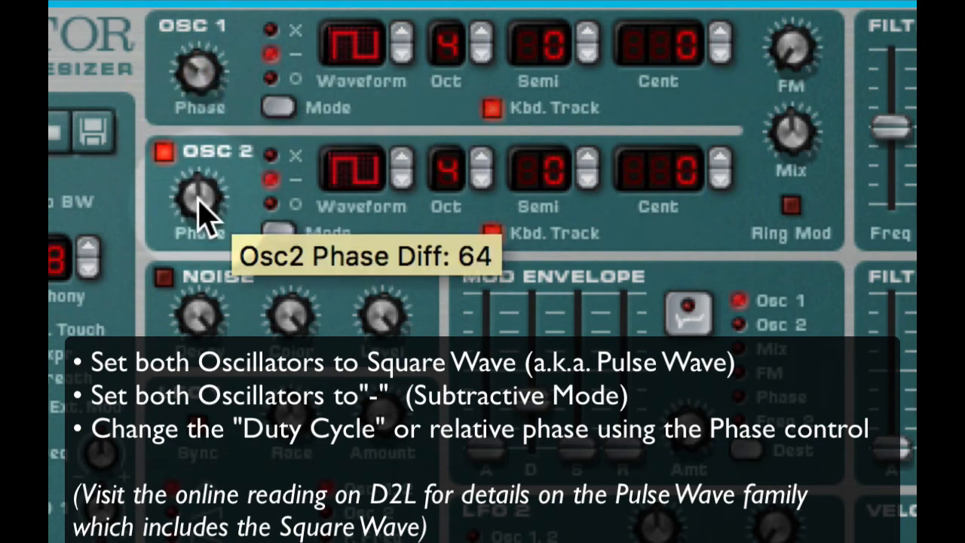
left_click_drag(198, 192, 217, 161)
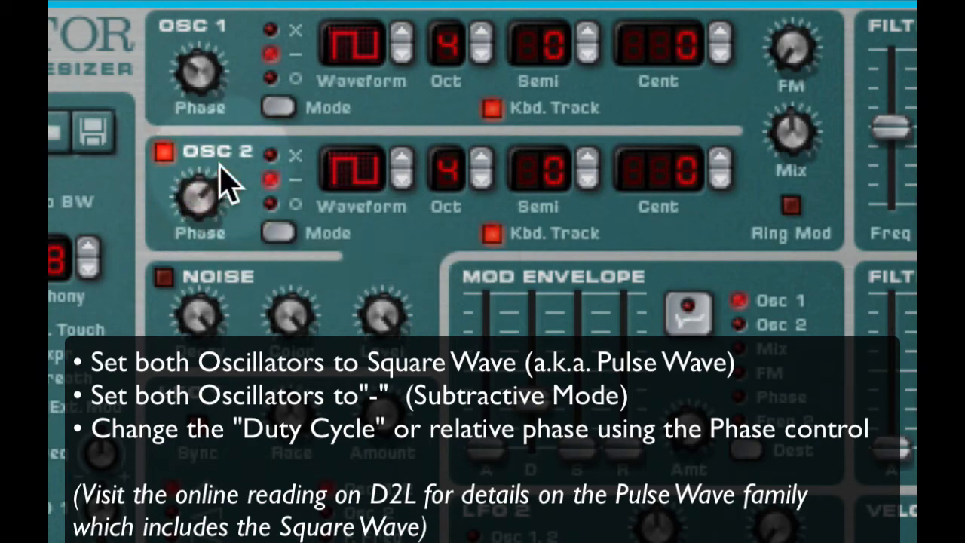
mouse_move(217, 196)
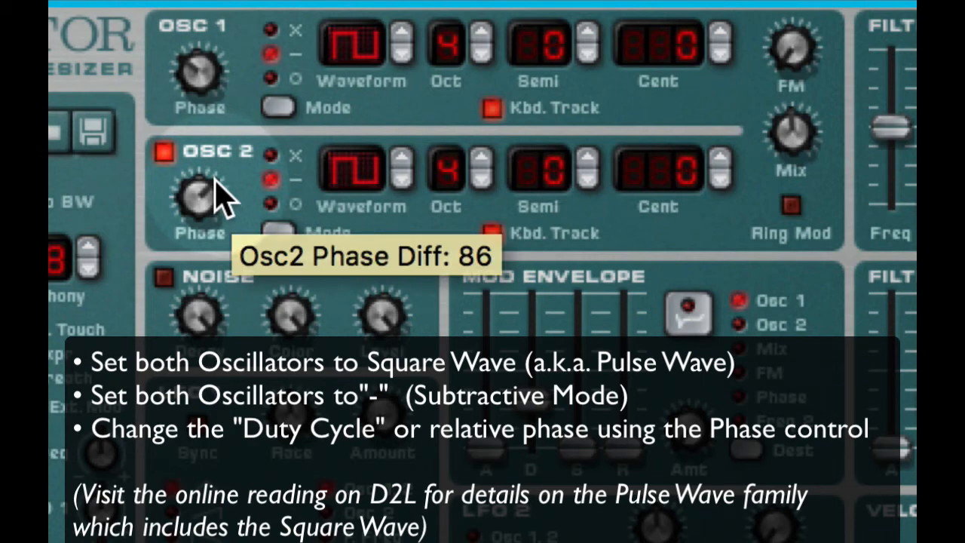
mouse_move(222, 197)
left_mouse_down()
mouse_move(198, 206)
mouse_move(166, 271)
mouse_move(205, 197)
mouse_move(175, 263)
mouse_move(205, 202)
mouse_move(199, 226)
mouse_move(206, 211)
mouse_move(202, 195)
mouse_move(209, 220)
mouse_move(206, 194)
left_mouse_up()
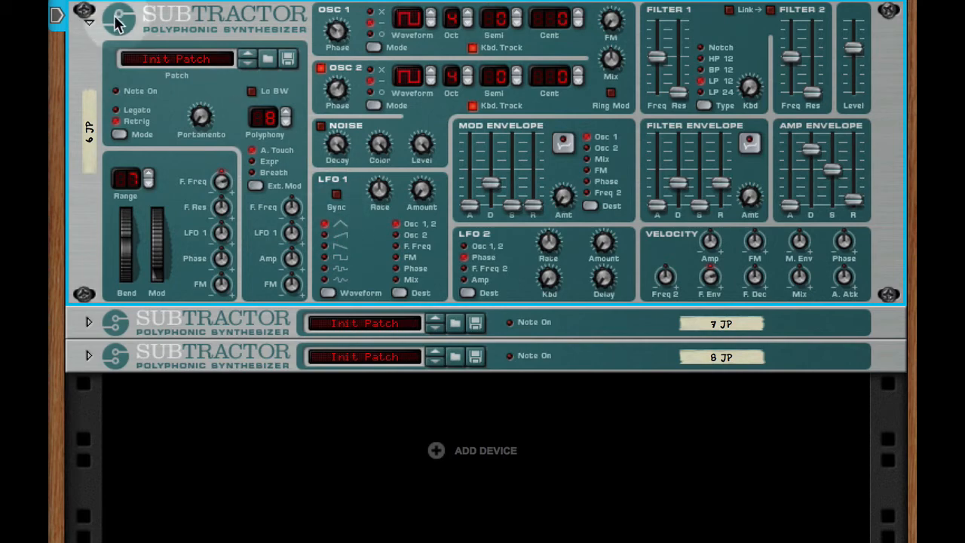
Step: Fold the sixth Subtractor, unfold the seventh, and solo and activate its sequencer track
left_click(89, 20)
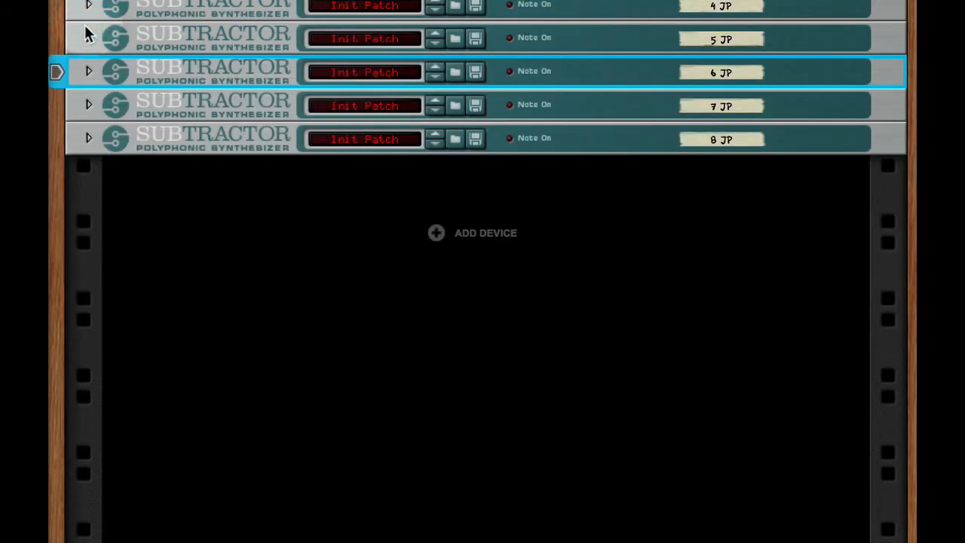
left_click(88, 104)
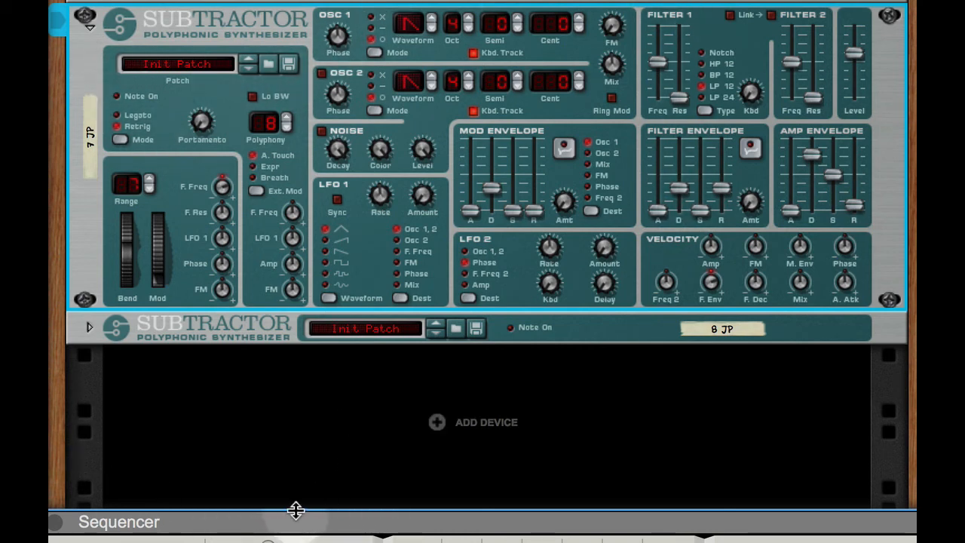
left_click_drag(295, 514, 334, 0)
left_click(153, 380)
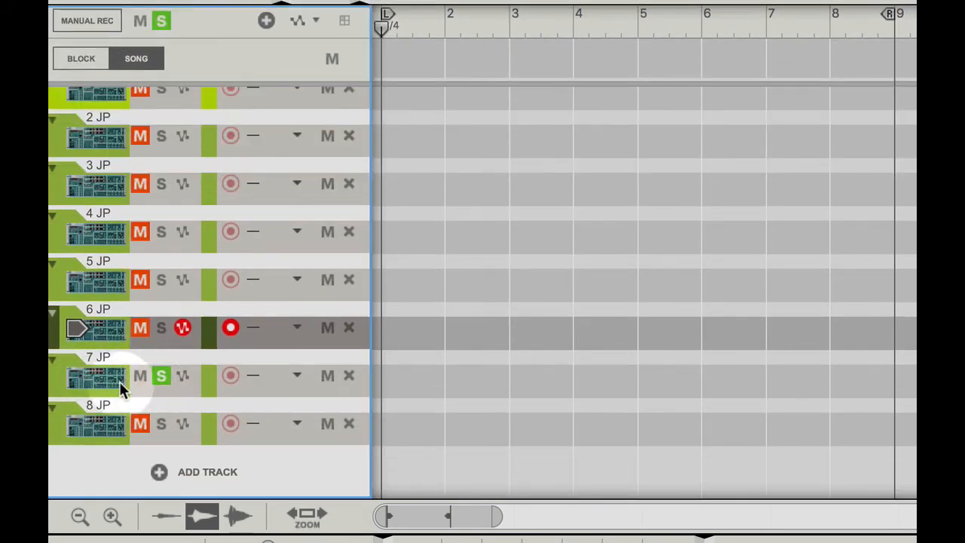
left_click(119, 381)
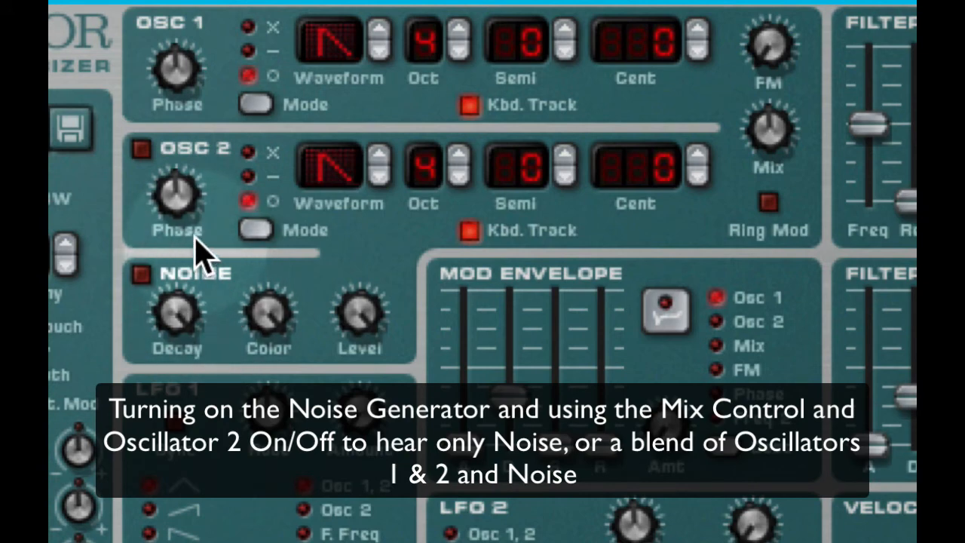
Step: Turn on the seventh Subtractor's noise generator, then sweep the oscillator mix down and fully up to isolate the noise
left_click(140, 276)
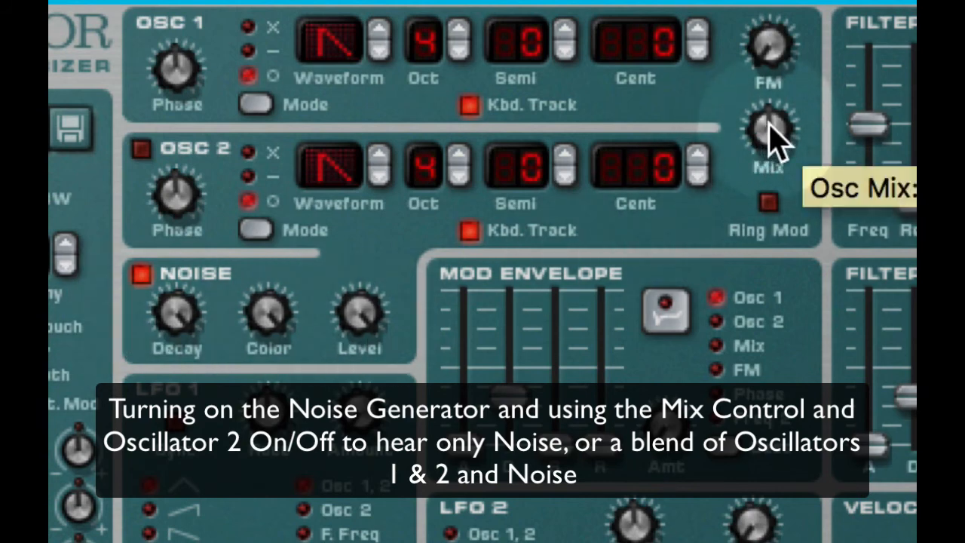
left_click_drag(768, 125, 727, 208)
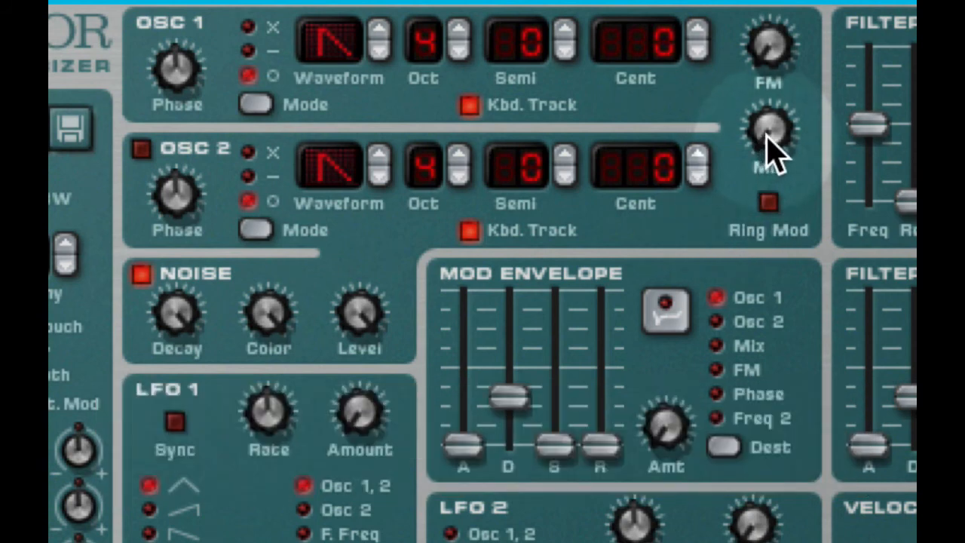
left_click_drag(775, 151, 801, 7)
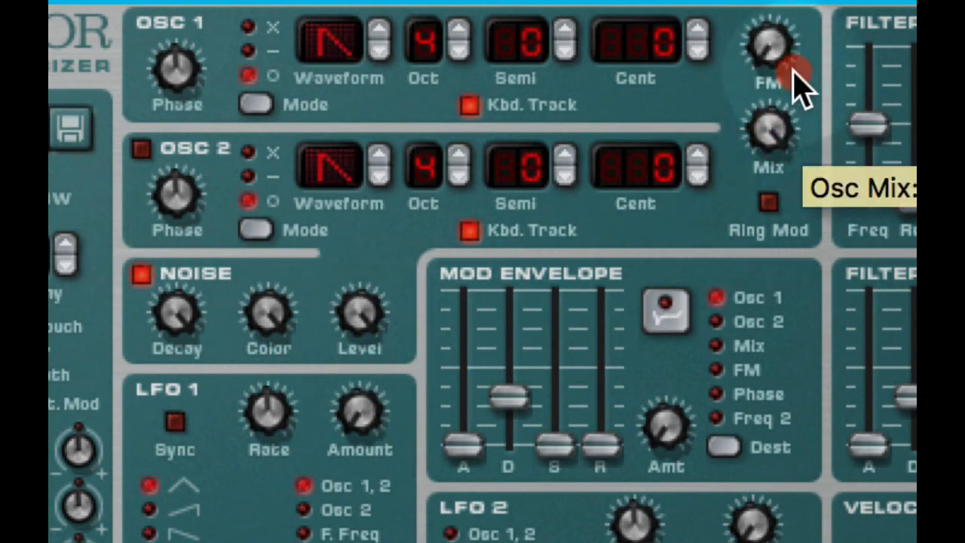
Step: Audition oscillator 2 and noise separately and together by switching them on and off, ending with only noise on and the mix fully up
left_click(140, 149)
left_click(133, 271)
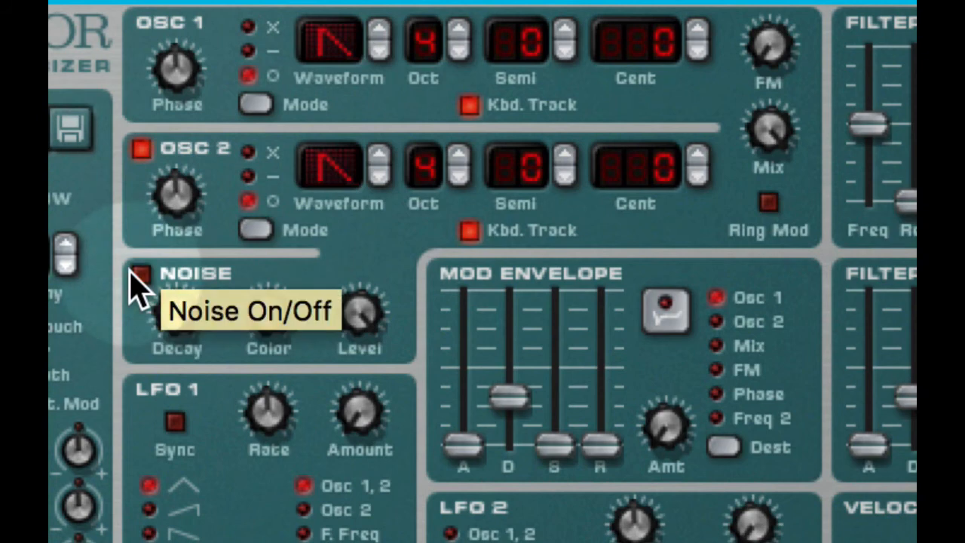
left_click(140, 149)
left_click(139, 275)
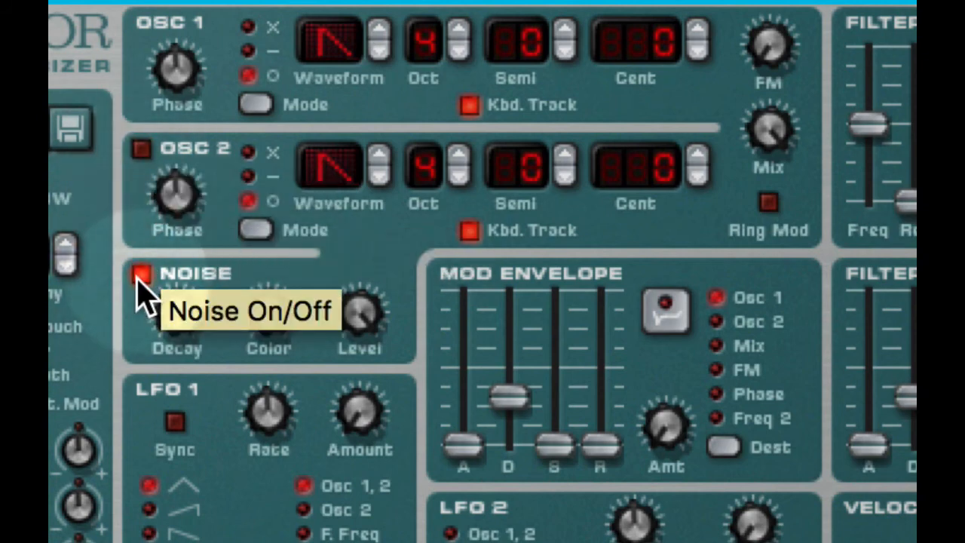
left_click(140, 151)
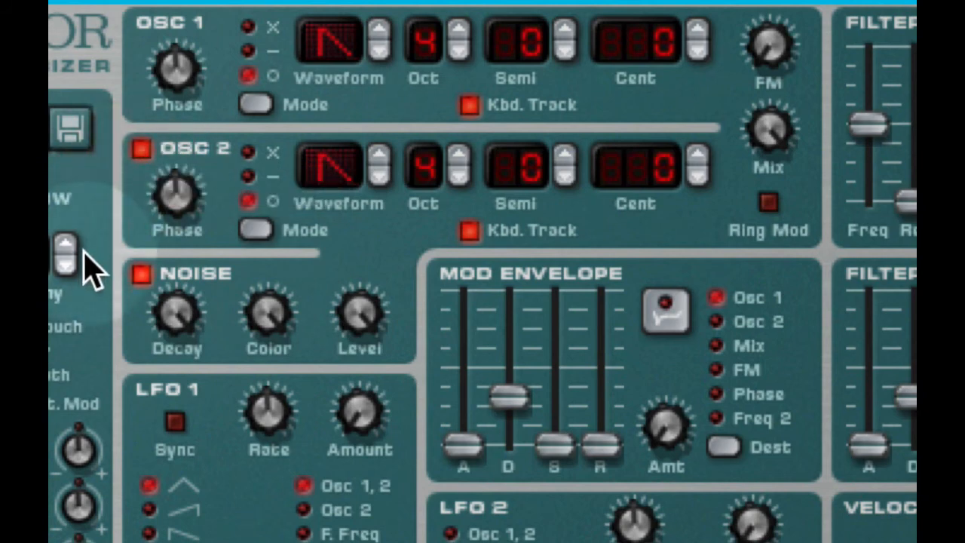
left_click(142, 150)
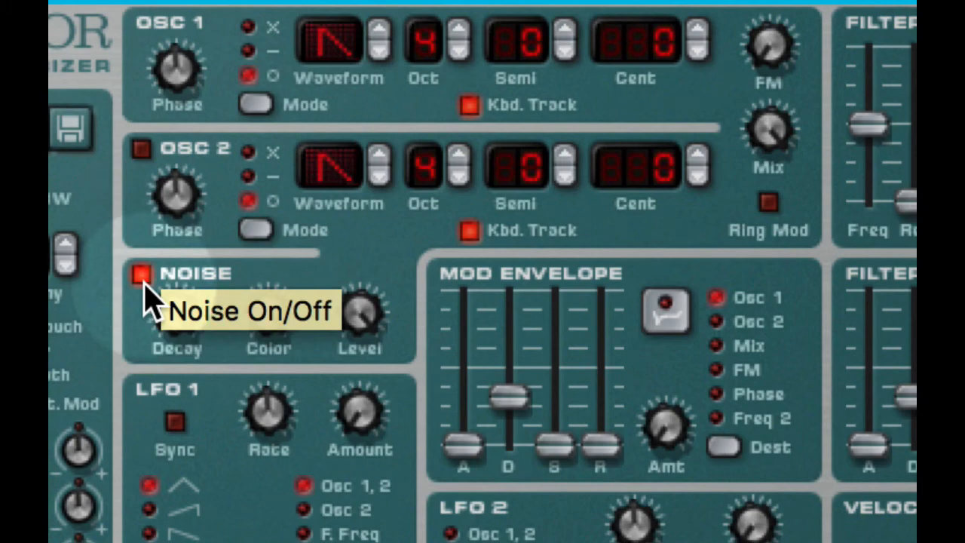
left_click_drag(761, 145, 791, 66)
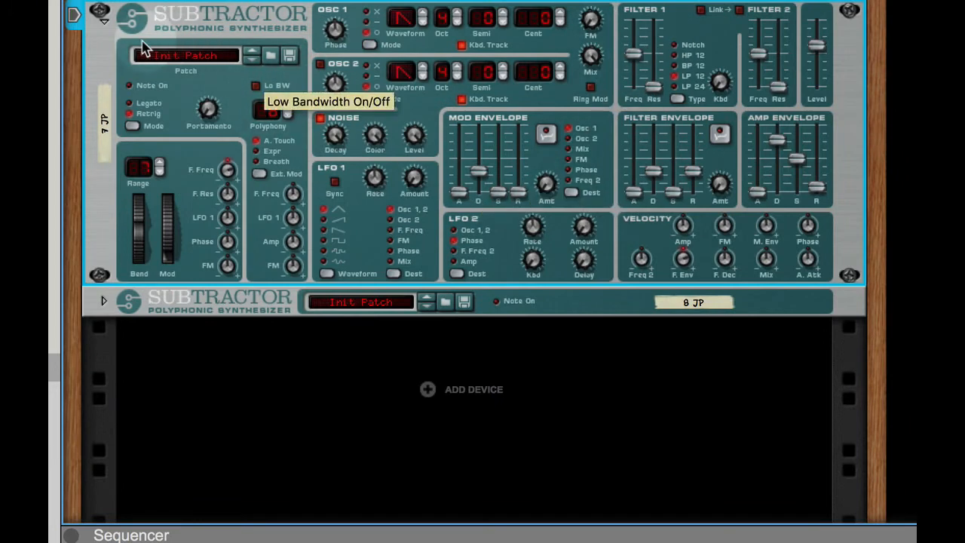
Step: Fold the seventh Subtractor, unfold the eighth, make its sequencer track active and return to the rack
left_click(105, 19)
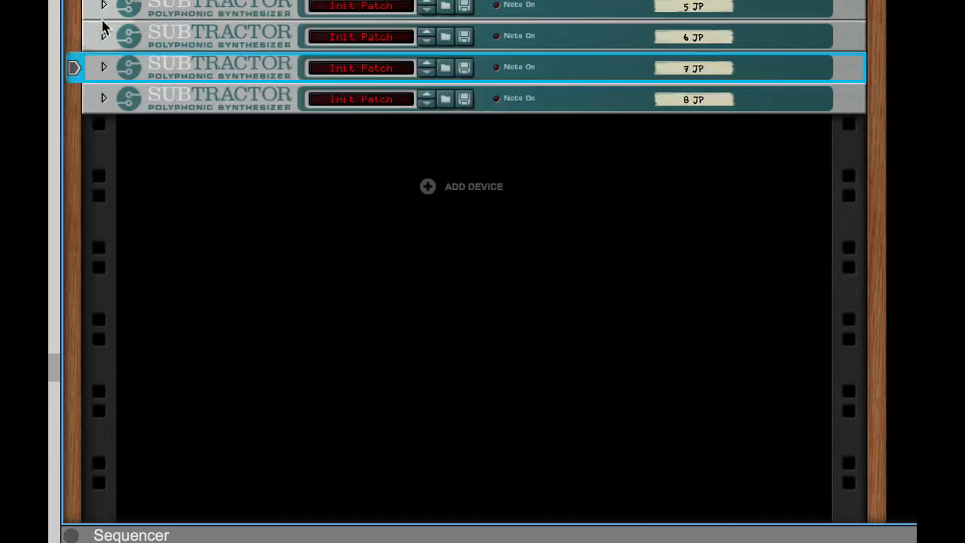
left_click(103, 98)
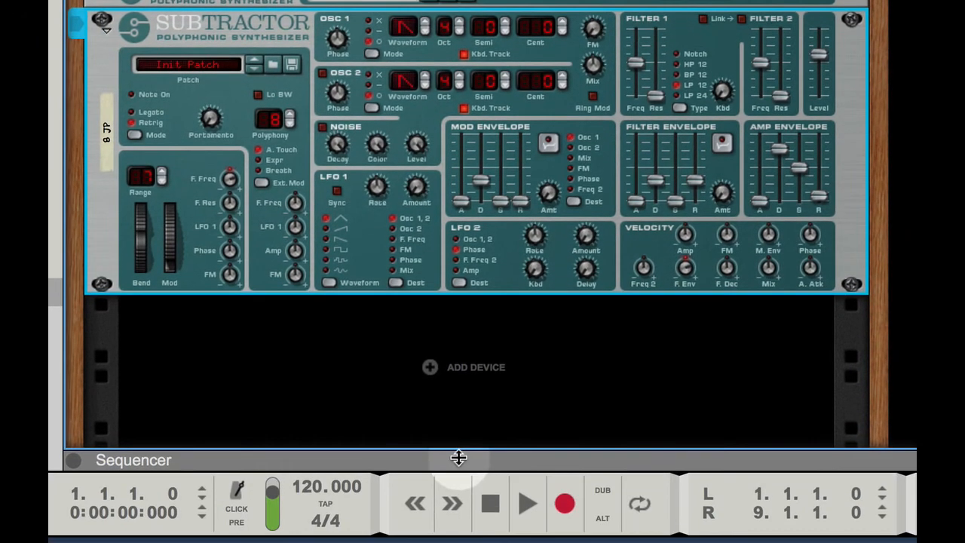
left_click_drag(459, 522, 470, 0)
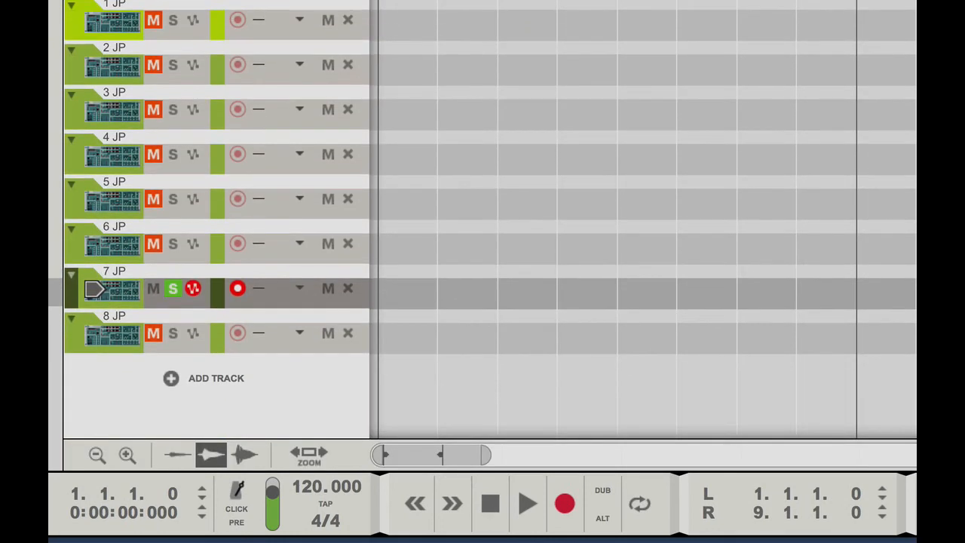
left_click(275, 350)
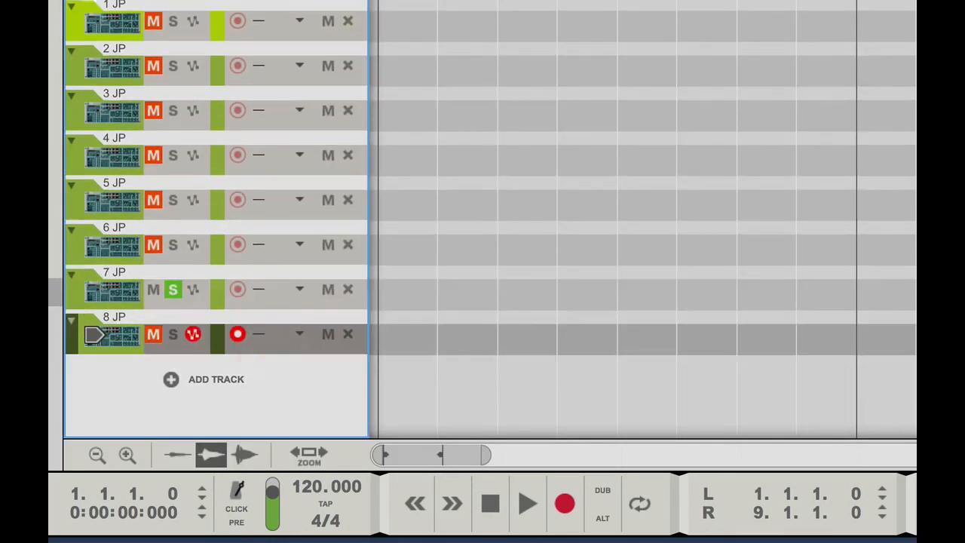
key("F6")
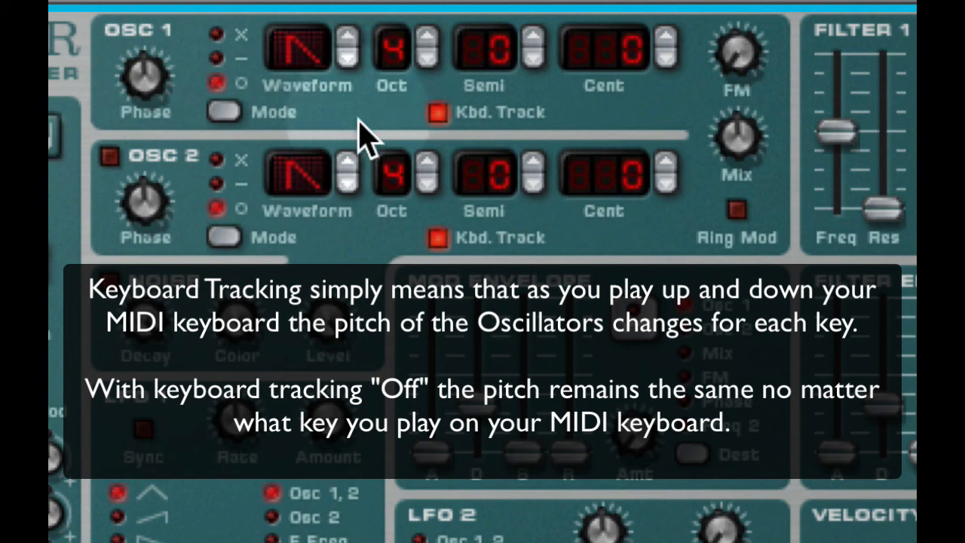
Step: Turn off keyboard tracking for oscillator 1 on the eighth Subtractor
left_click(437, 113)
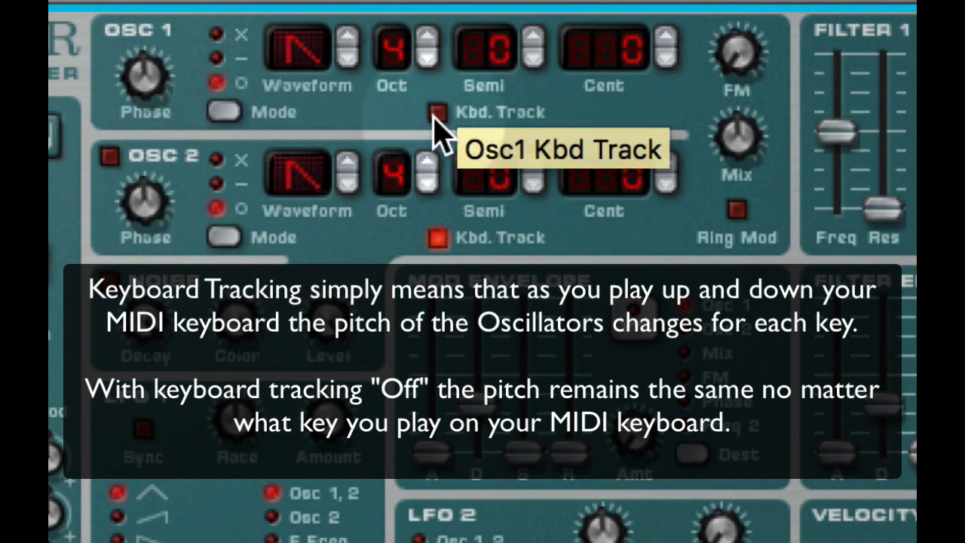